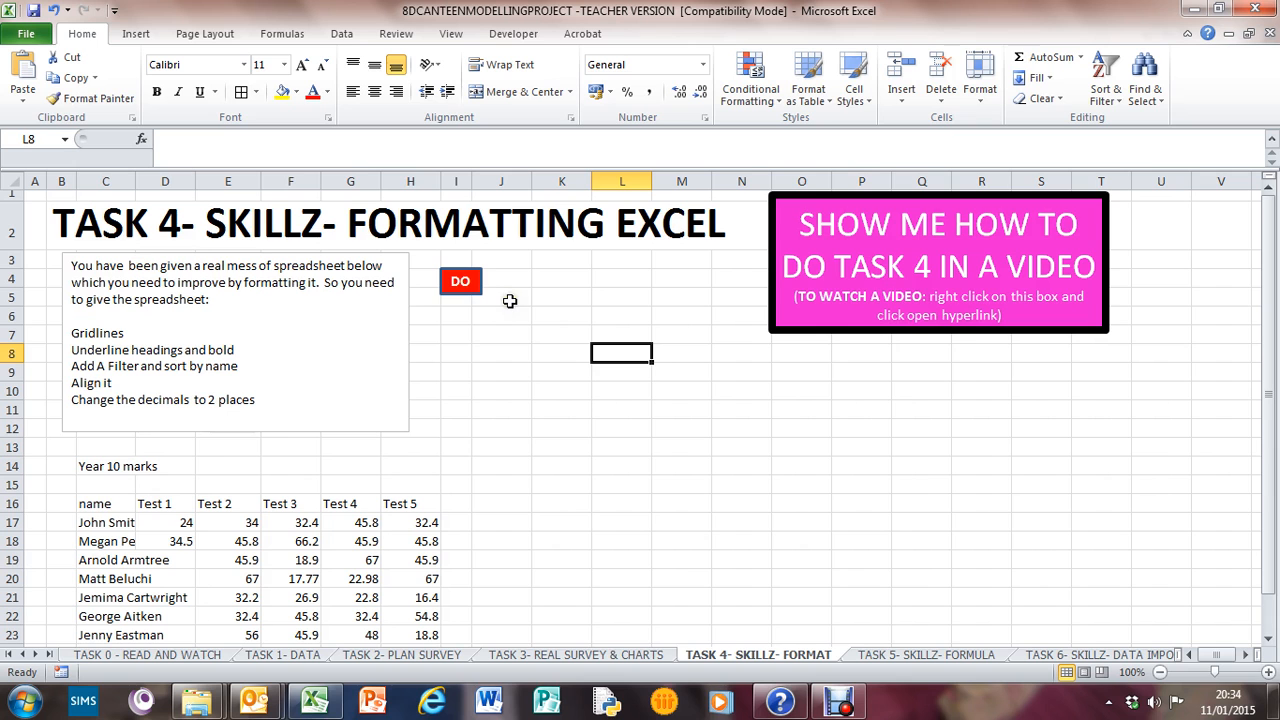
# Examine the Year 10 marks table and the list of formatting requirements above it.
pyautogui.moveTo(1268, 360); pyautogui.dragTo(1272, 394)
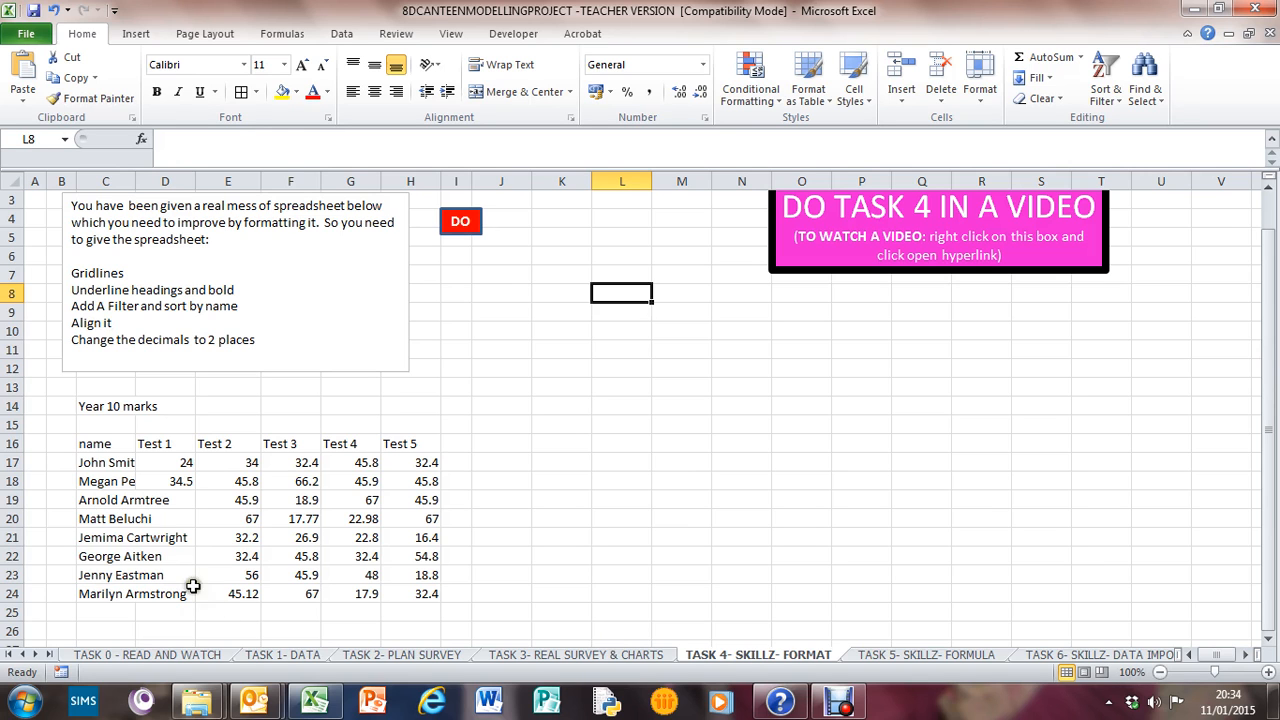
pyautogui.moveTo(92, 406); pyautogui.dragTo(428, 598)
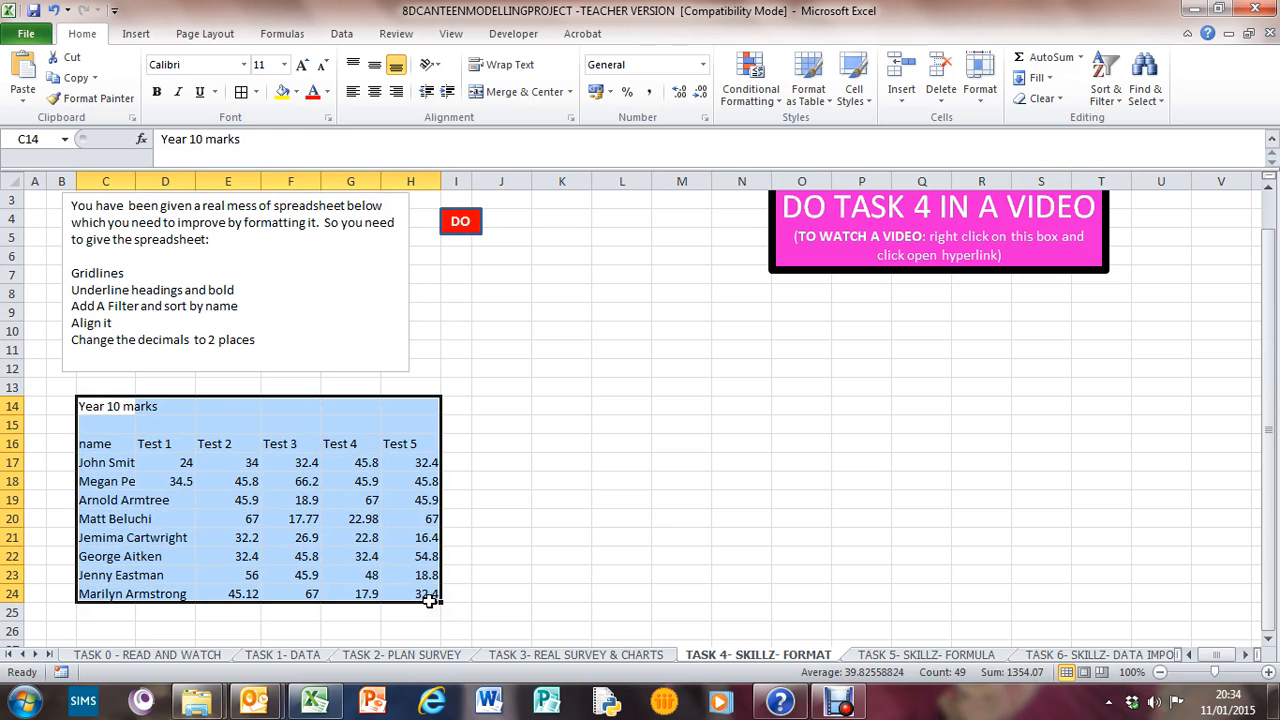
pyautogui.click(162, 520)
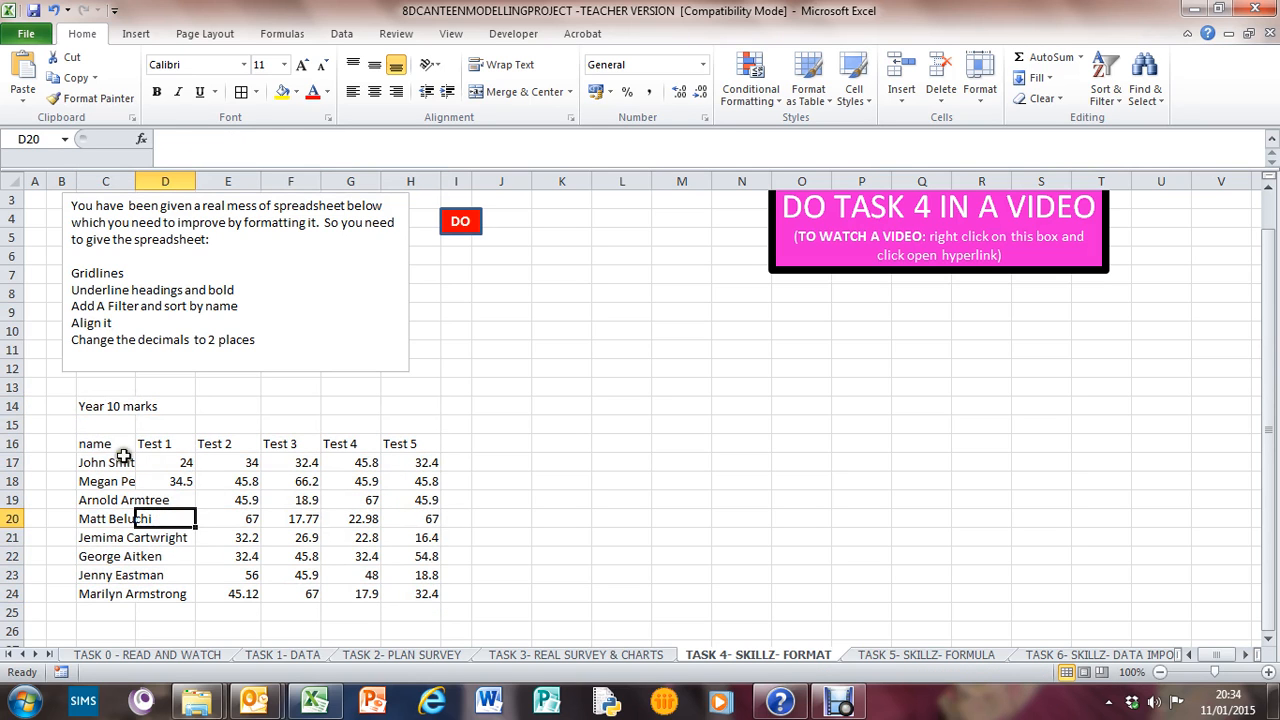
pyautogui.moveTo(108, 462); pyautogui.dragTo(133, 593)
pyautogui.click(186, 540)
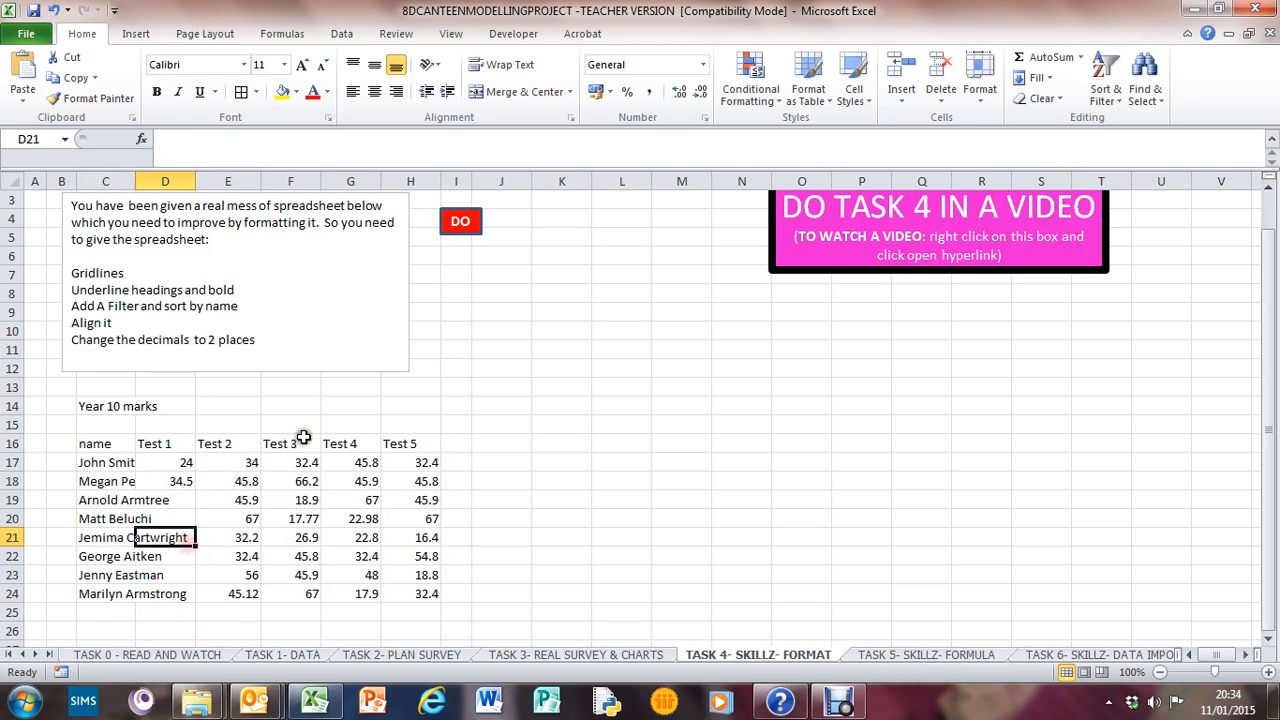
pyautogui.click(291, 520)
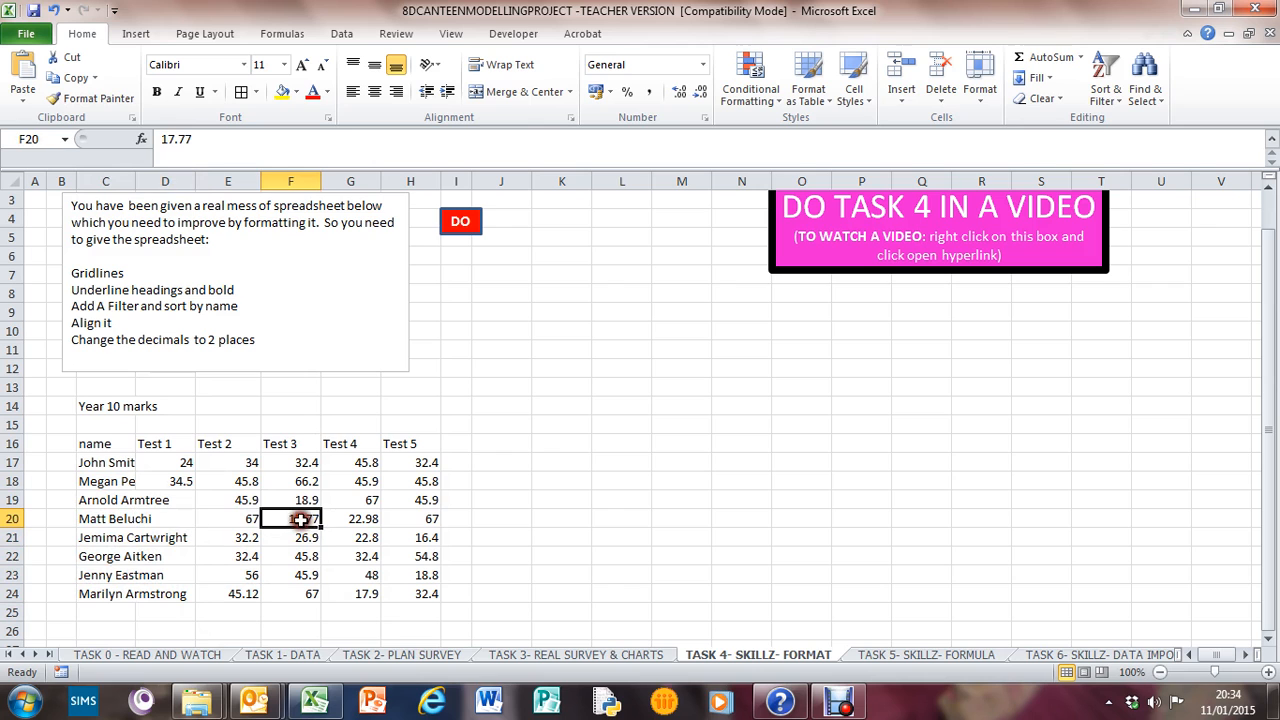
pyautogui.click(250, 522)
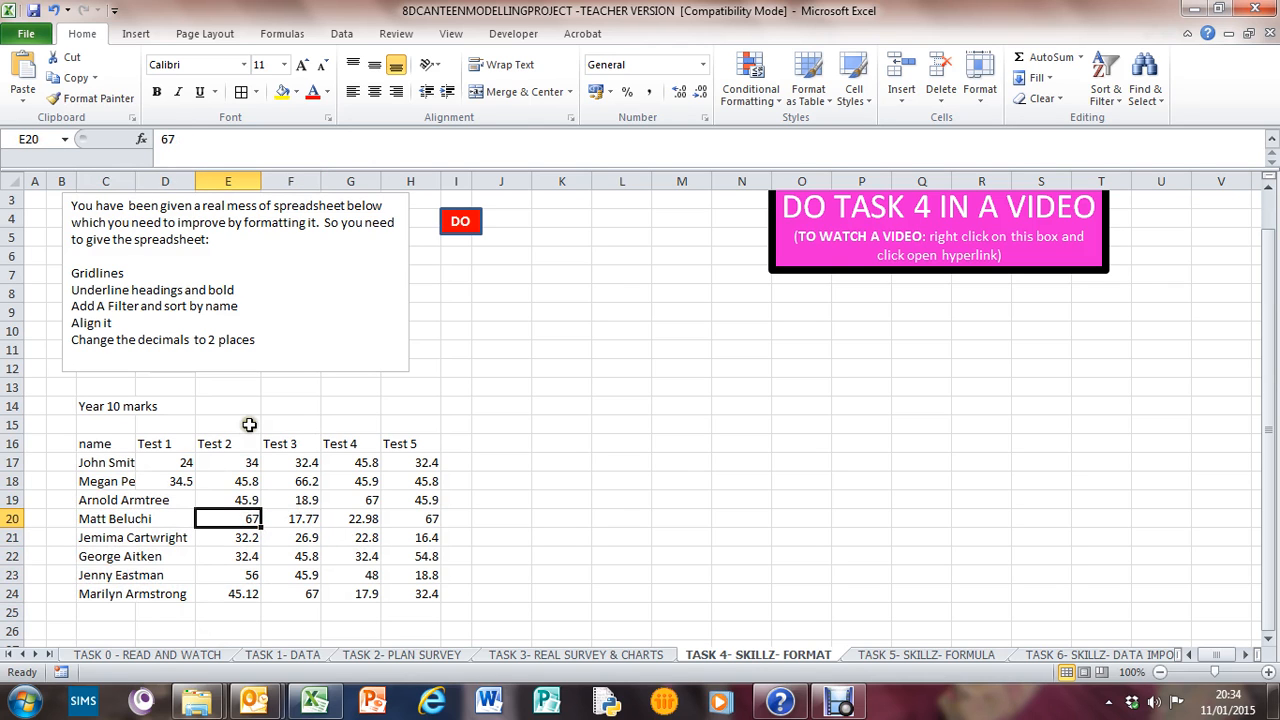
pyautogui.moveTo(175, 445); pyautogui.dragTo(407, 585)
pyautogui.click(668, 518)
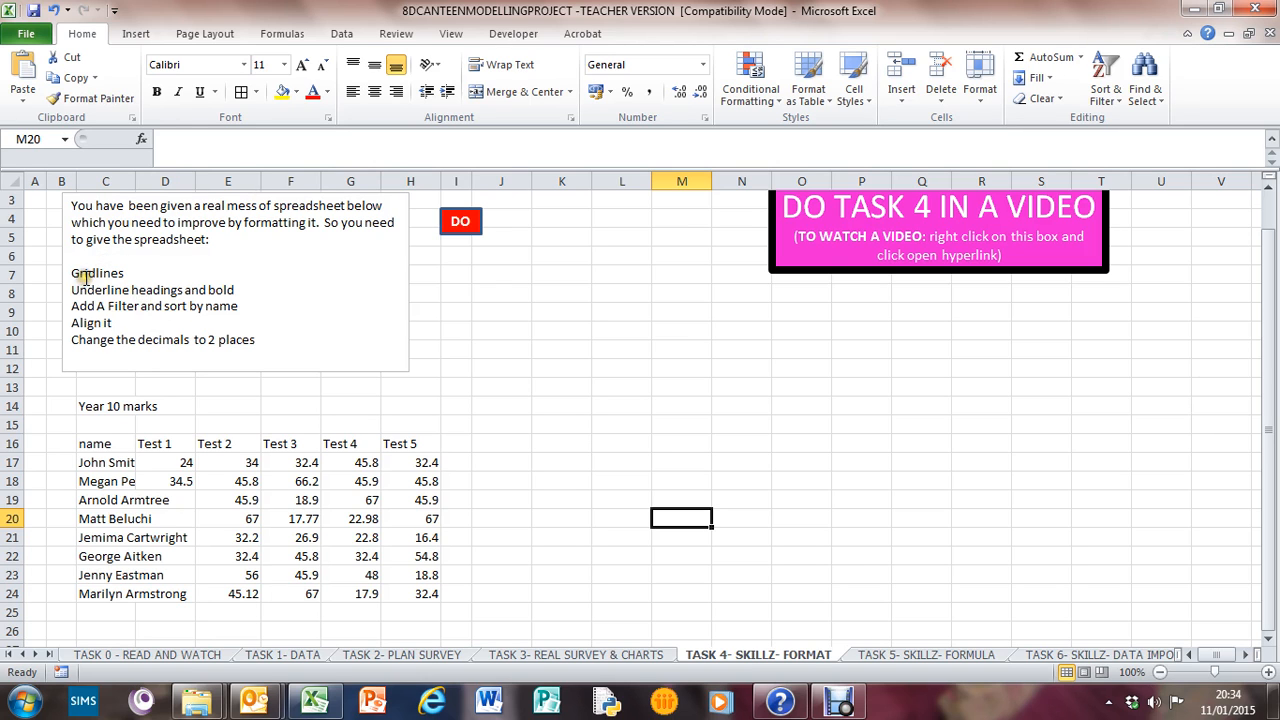
pyautogui.moveTo(73, 273)
pyautogui.mouseDown()
pyautogui.moveTo(206, 292)
pyautogui.moveTo(210, 328)
pyautogui.moveTo(518, 445)
pyautogui.mouseUp()
pyautogui.click(518, 445)
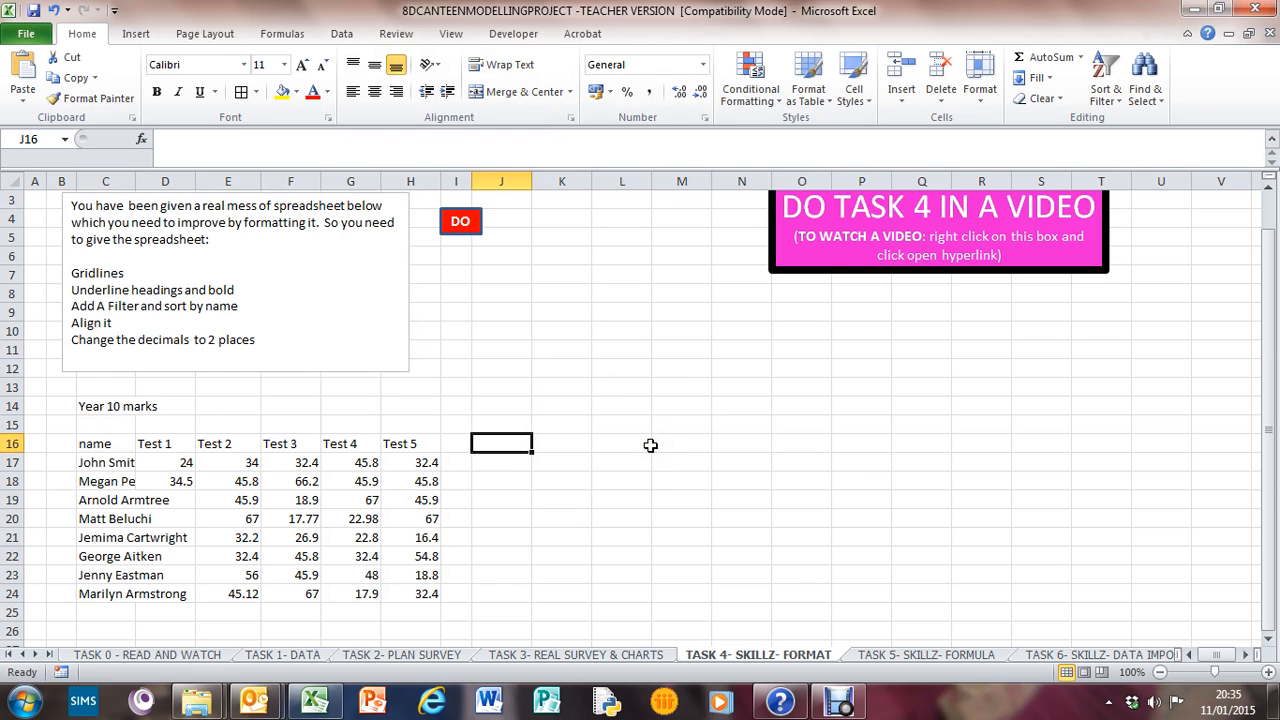
pyautogui.moveTo(540, 346); pyautogui.dragTo(1006, 579)
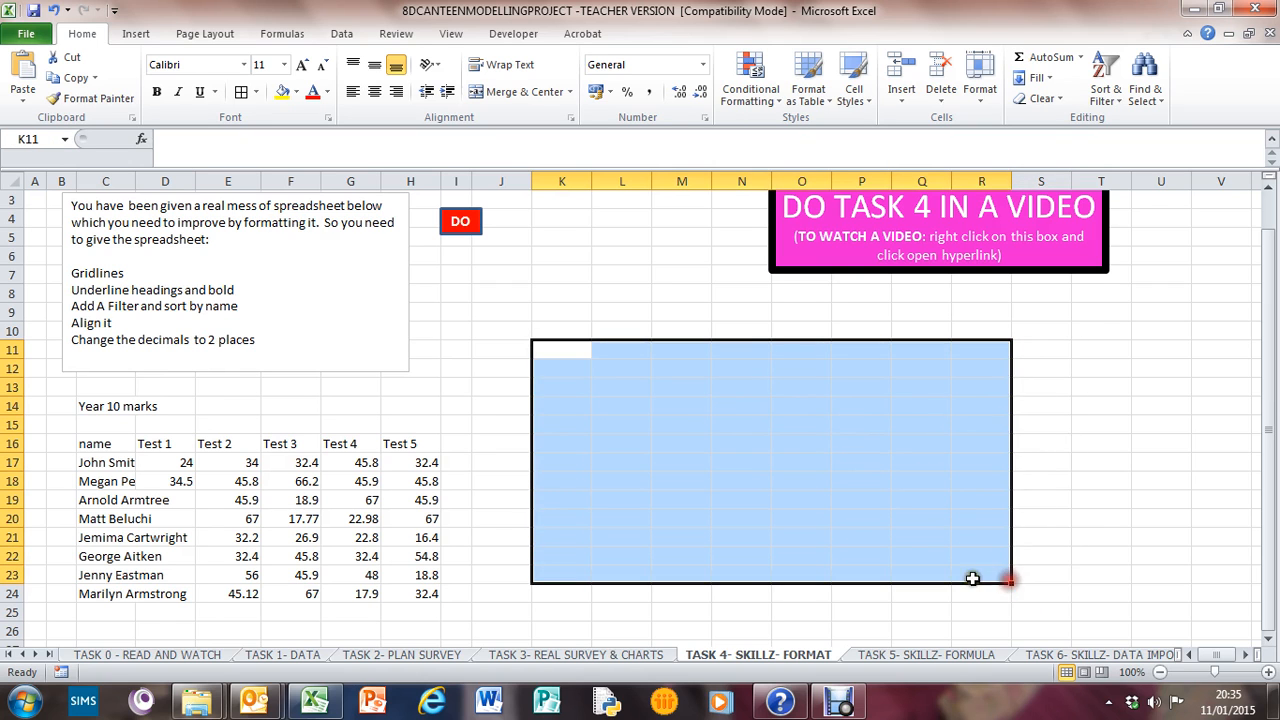
pyautogui.click(586, 354)
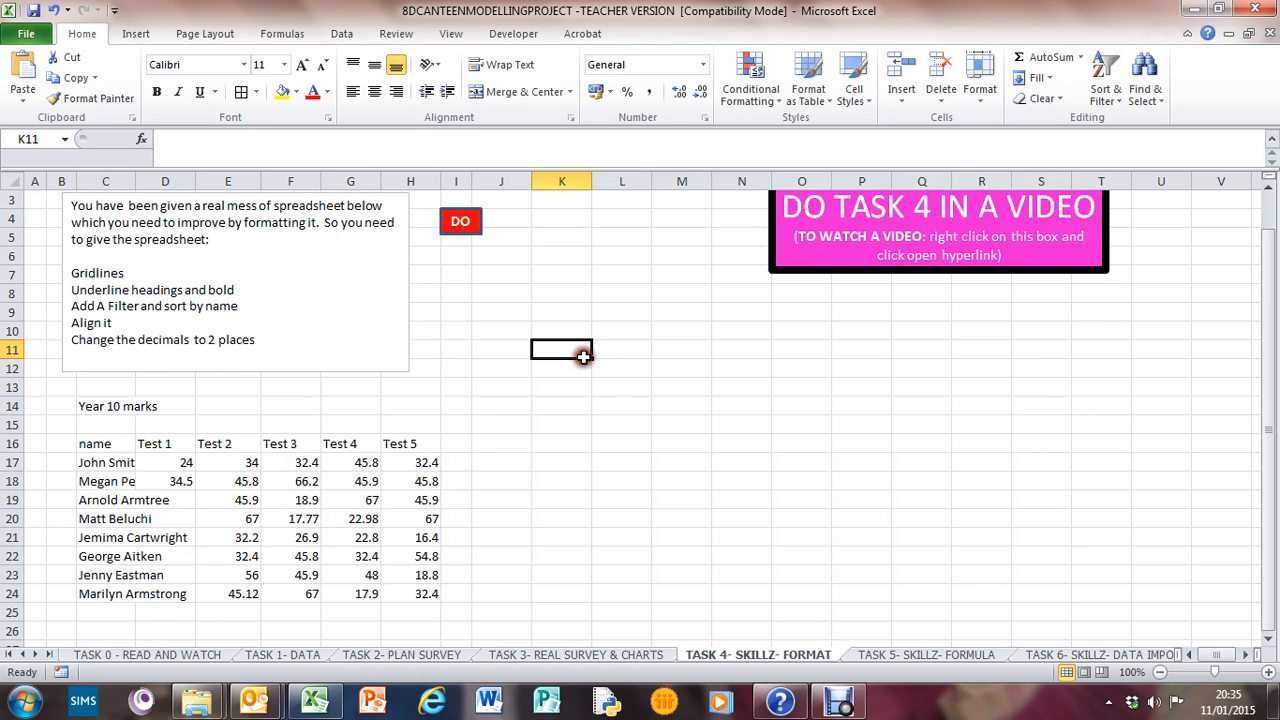
pyautogui.click(553, 331)
pyautogui.moveTo(553, 331); pyautogui.dragTo(918, 567)
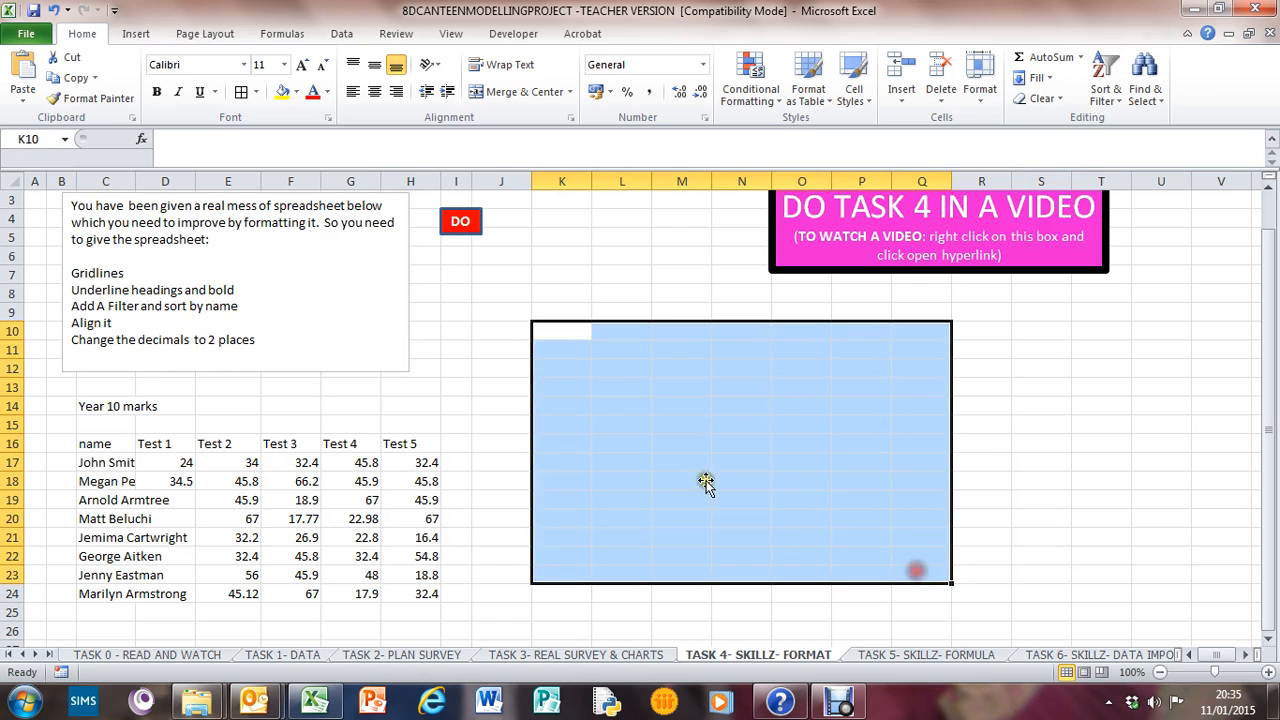
pyautogui.click(456, 387)
# Apply All Borders to the marks table in C16:H24, from the heading row through the last pupil's row.
pyautogui.moveTo(97, 441); pyautogui.dragTo(398, 586)
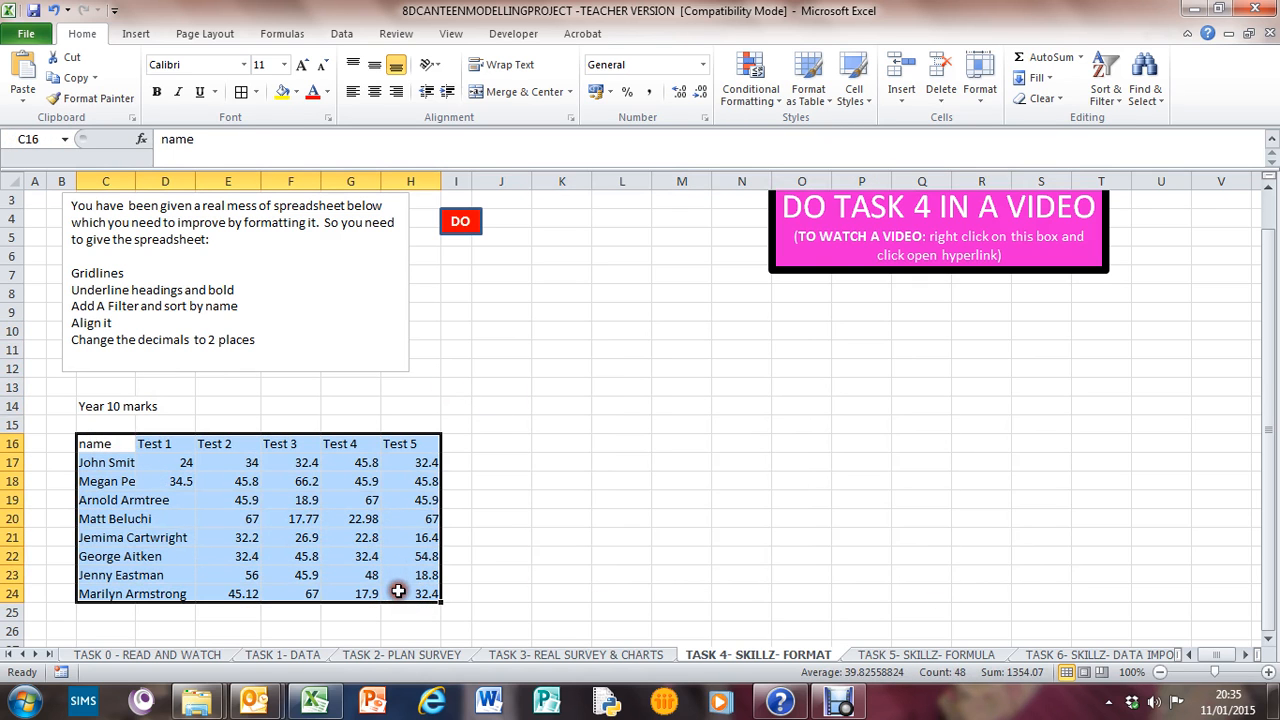
pyautogui.click(255, 92)
pyautogui.click(285, 134)
pyautogui.click(259, 92)
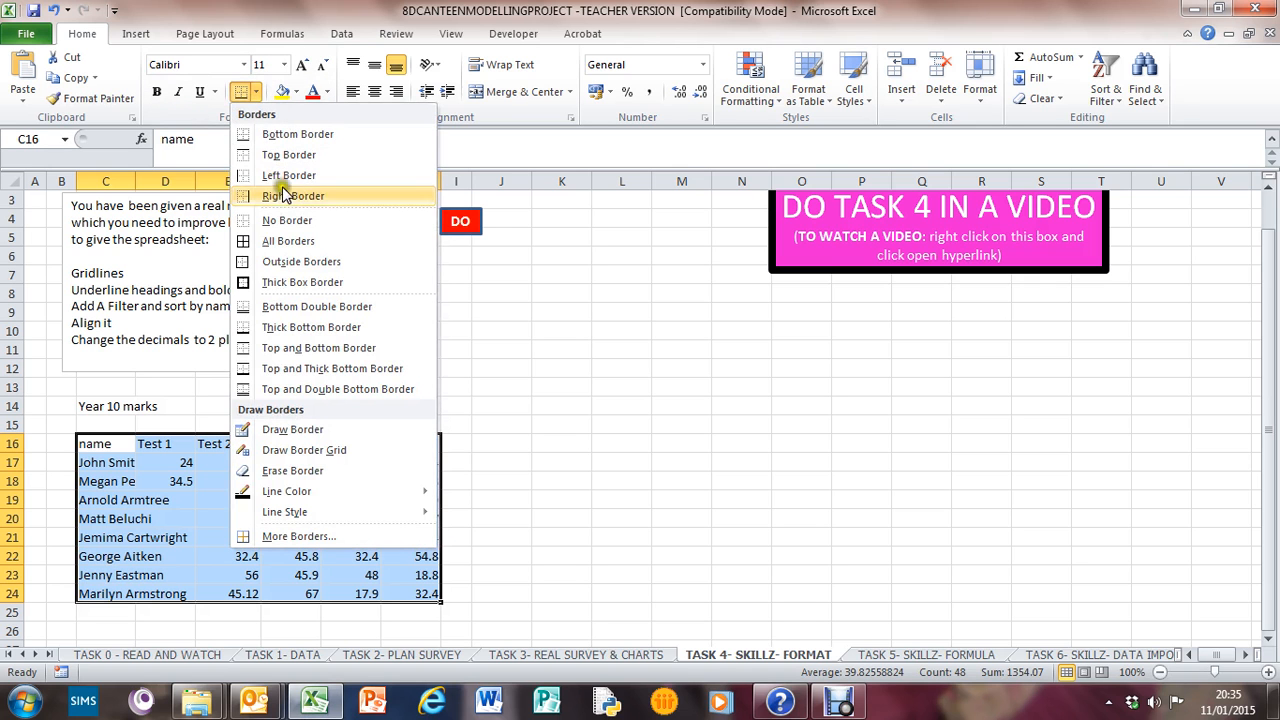
pyautogui.click(287, 241)
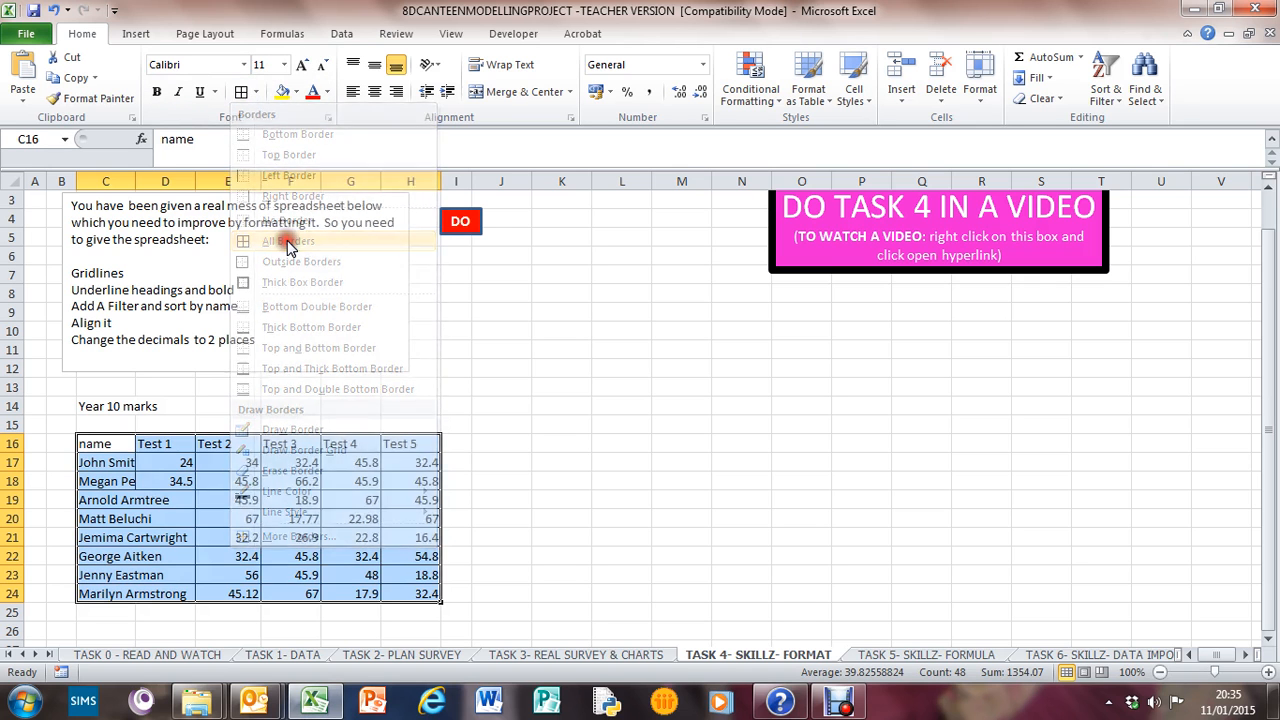
pyautogui.click(552, 518)
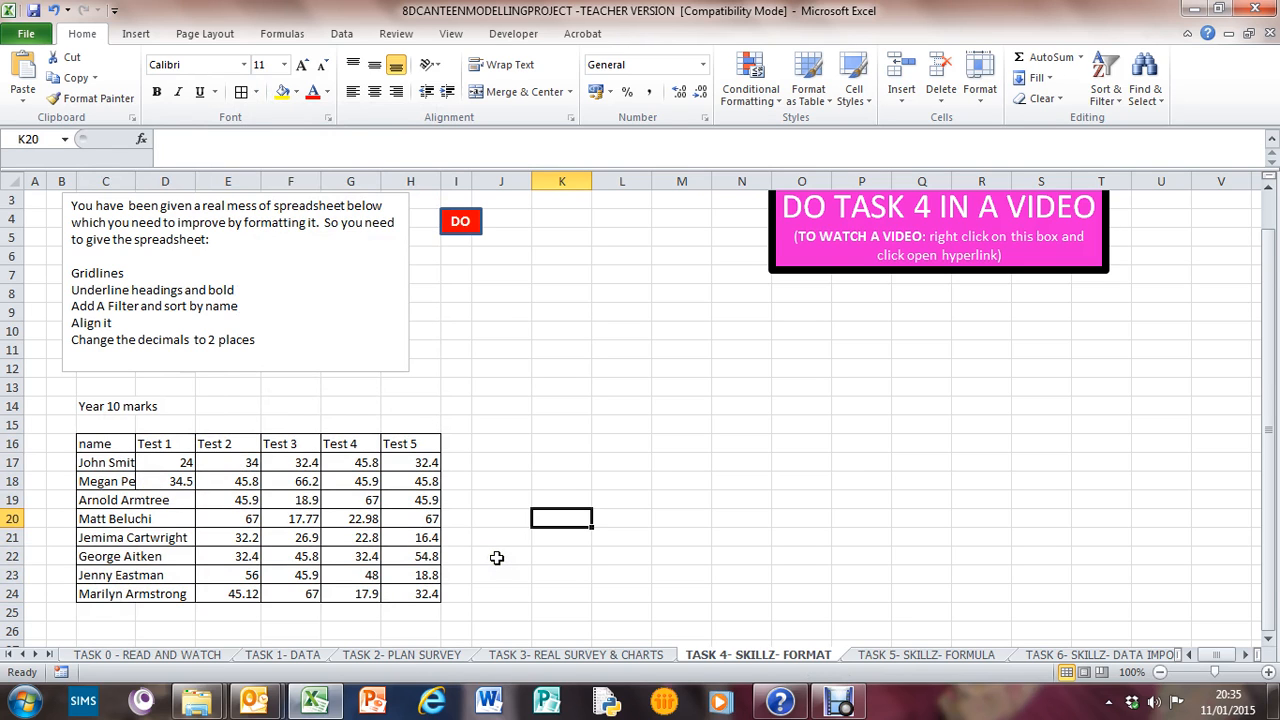
pyautogui.click(110, 406)
pyautogui.click(352, 406)
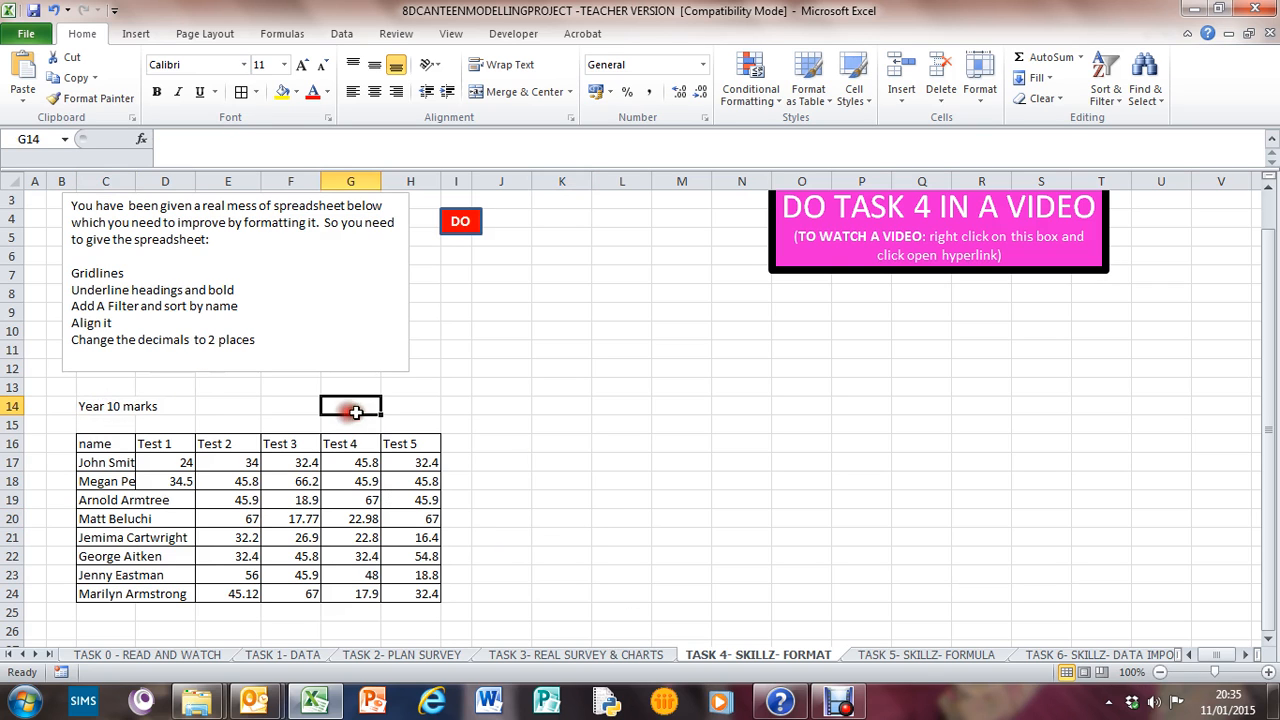
pyautogui.moveTo(430, 448); pyautogui.dragTo(57, 463)
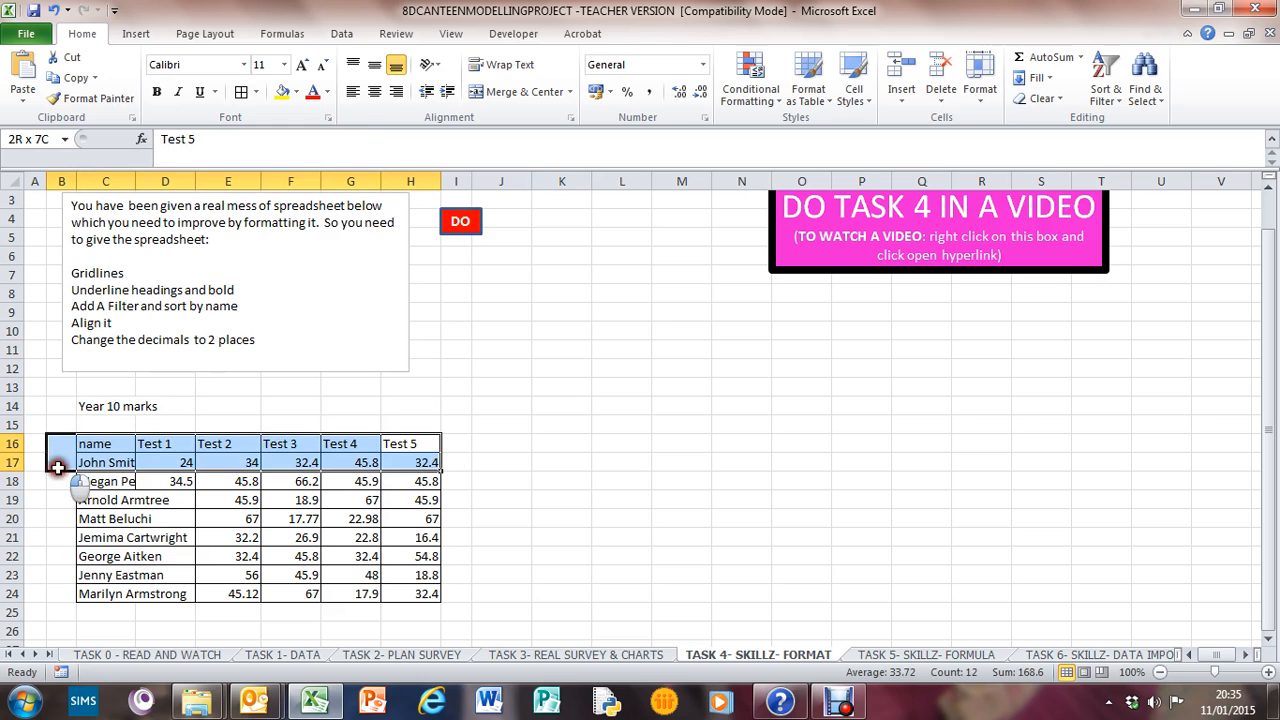
pyautogui.click(405, 40)
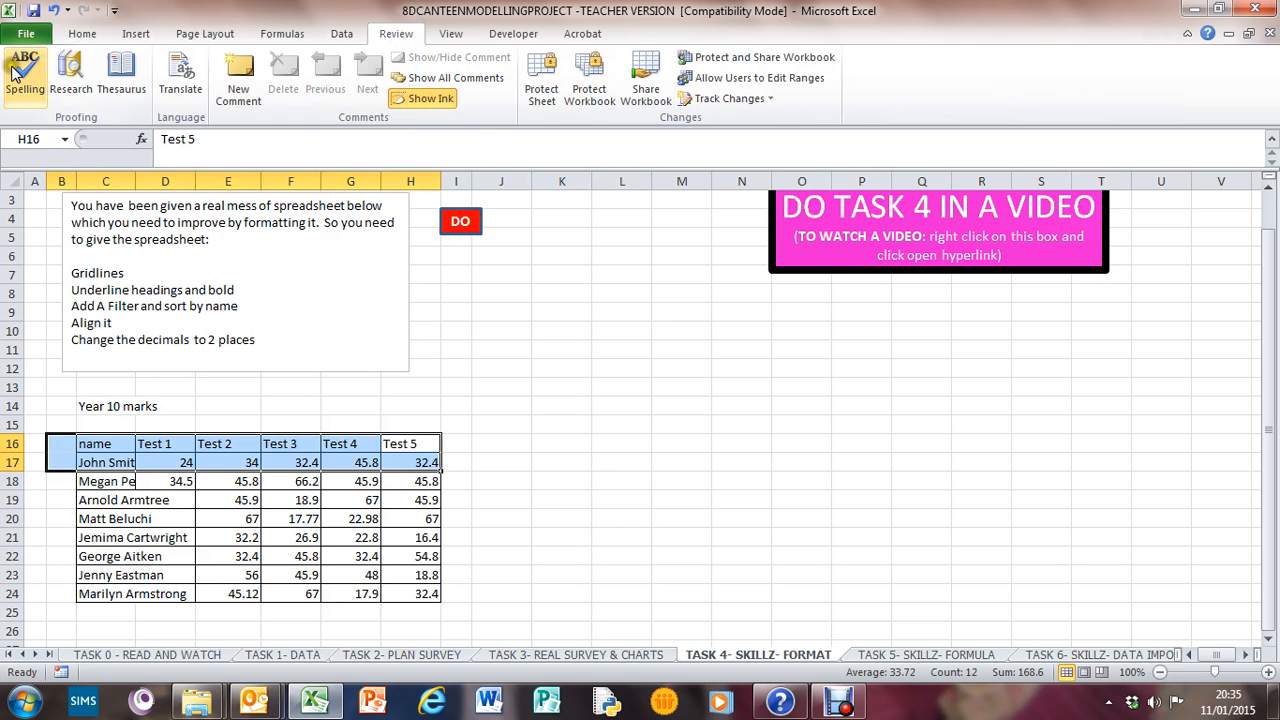
pyautogui.click(95, 32)
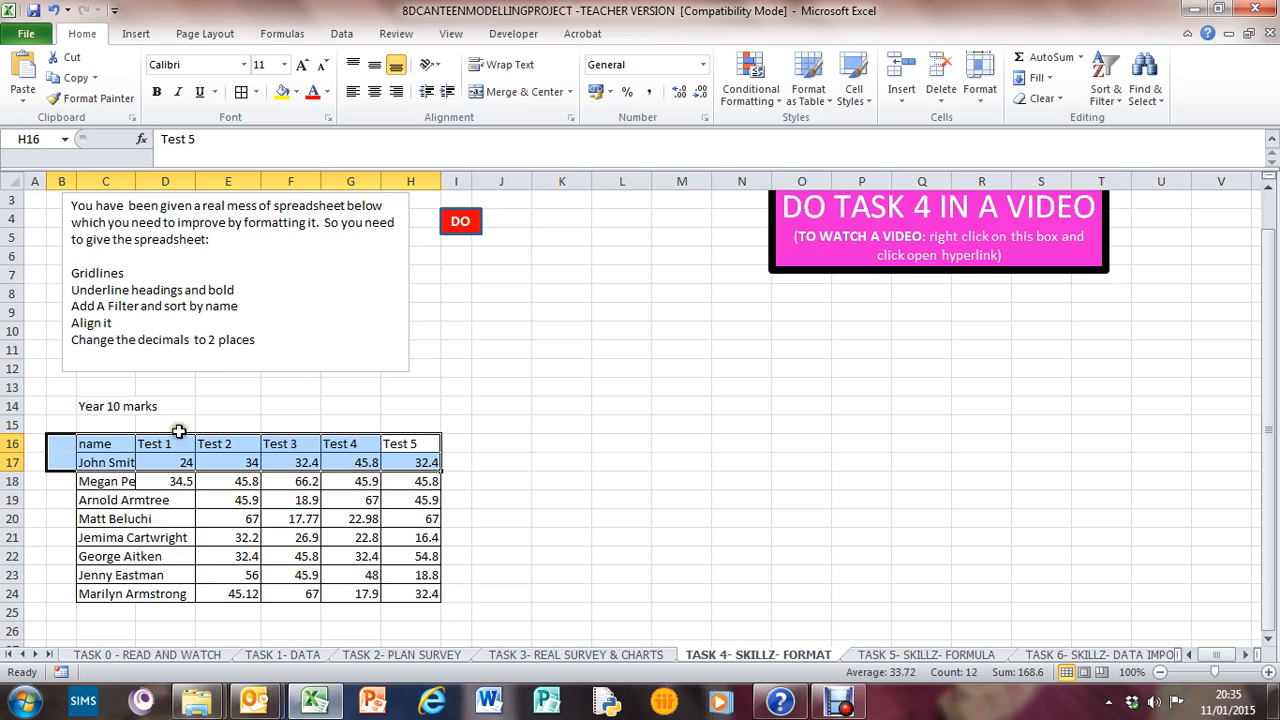
# Capitalise the second word of the table title in C14 so it reads "Year 10 Marks".
pyautogui.click(105, 409)
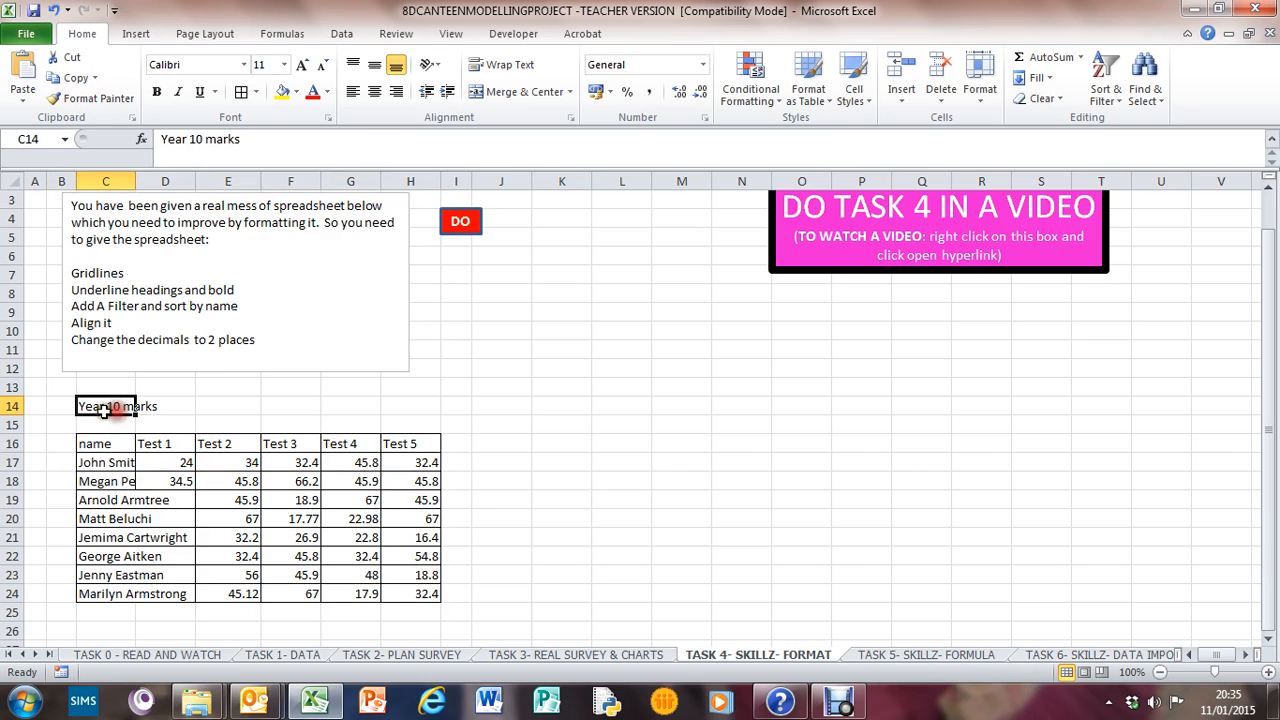
pyautogui.click(208, 139)
pyautogui.press('BackSpace')
pyautogui.write('M')
pyautogui.press('Return')
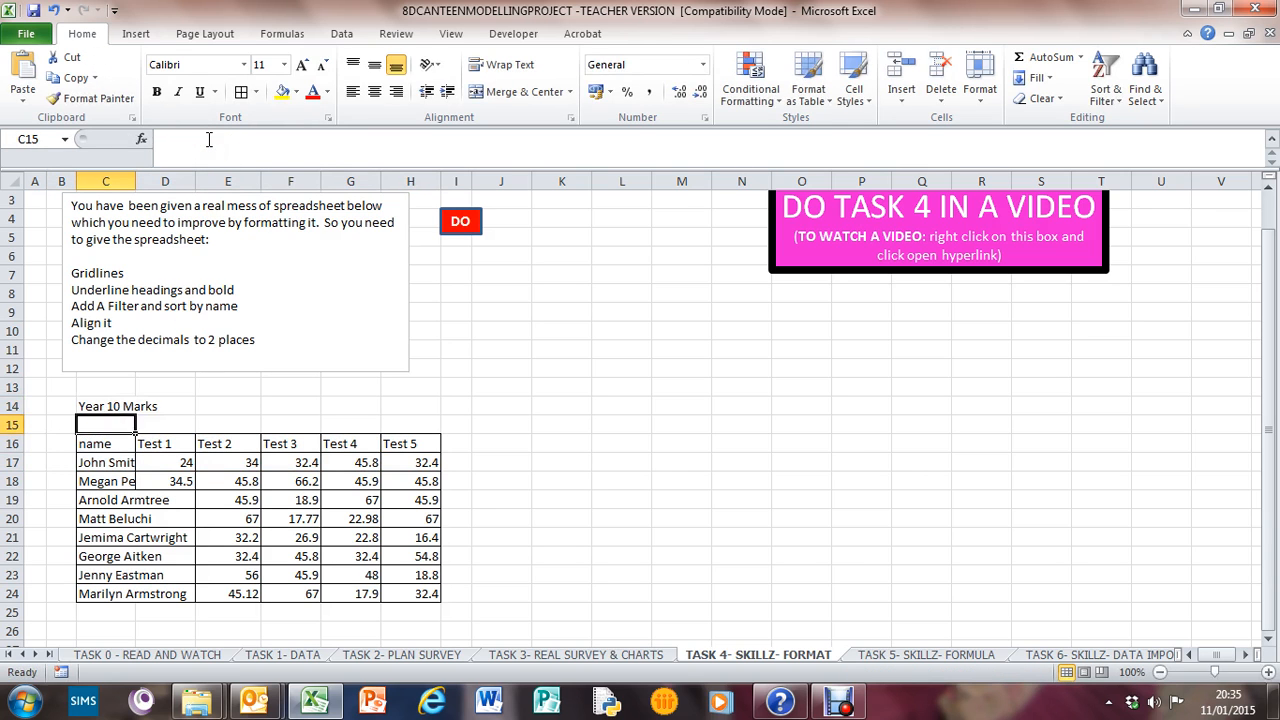
# Capitalise the first column heading in C16 so it reads "Name".
pyautogui.click(94, 443)
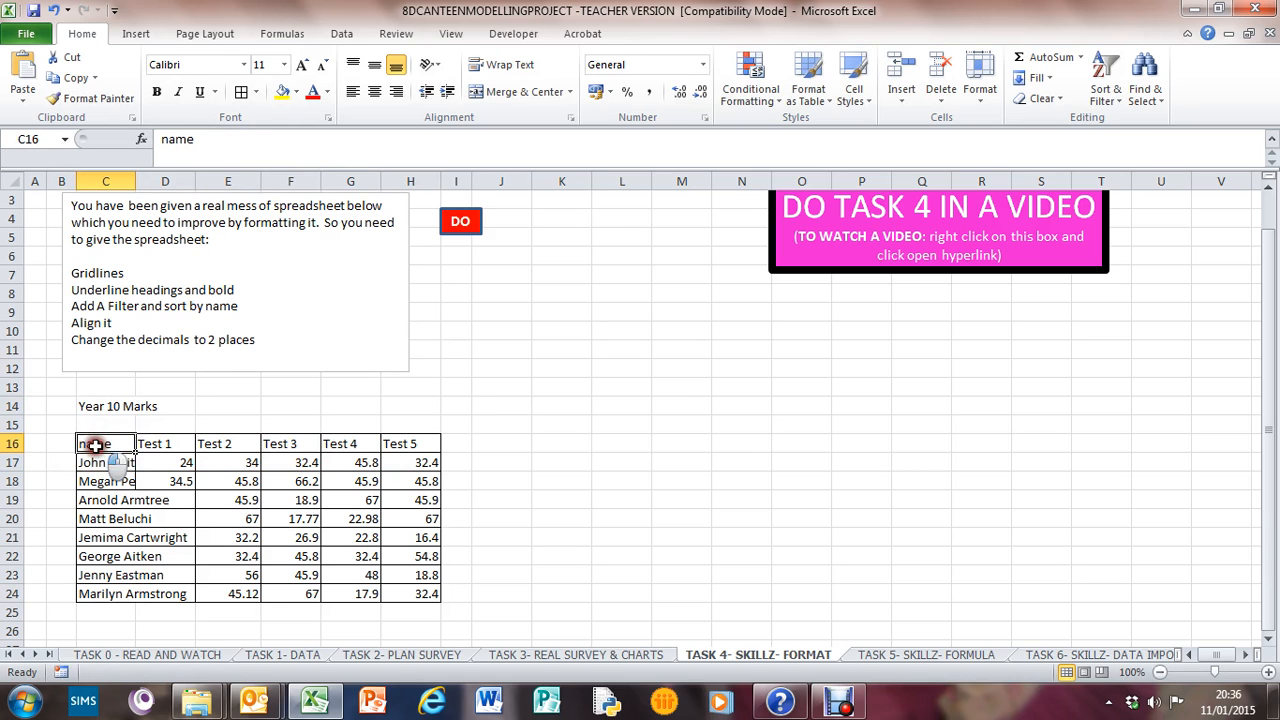
pyautogui.press('F2')
pyautogui.press('Home')
pyautogui.press('Delete')
pyautogui.write('N')
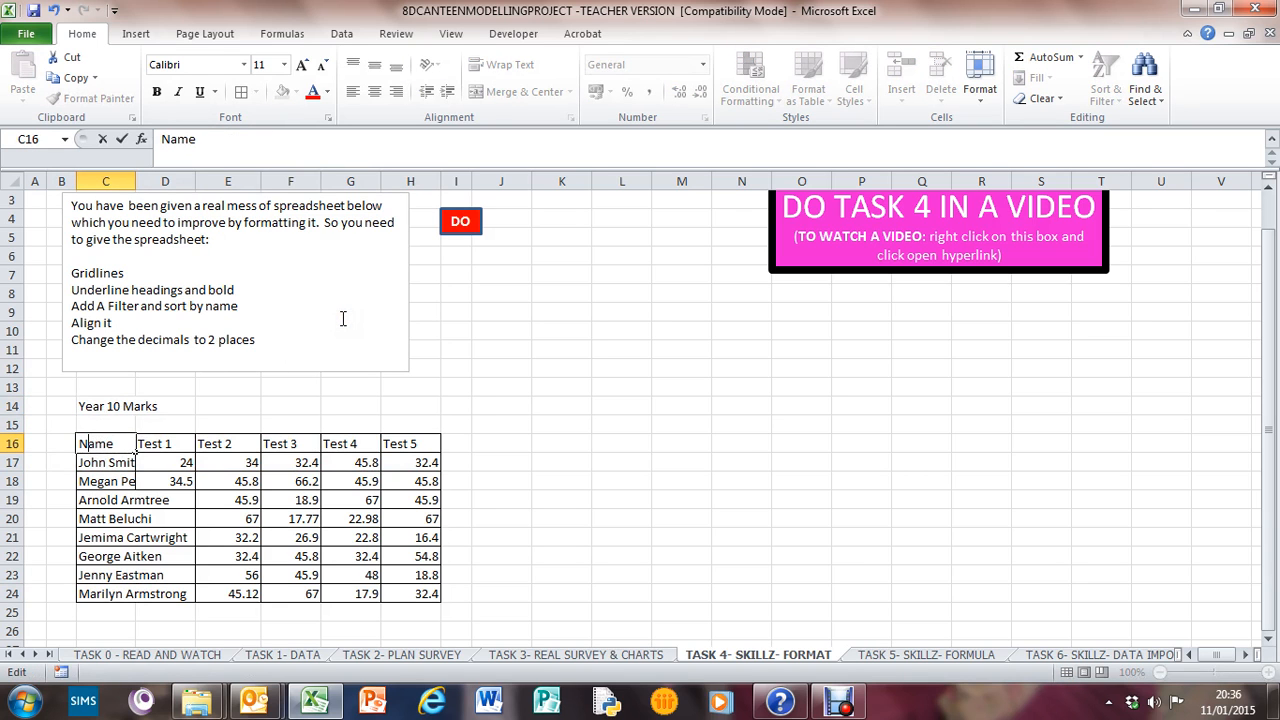
pyautogui.press('Return')
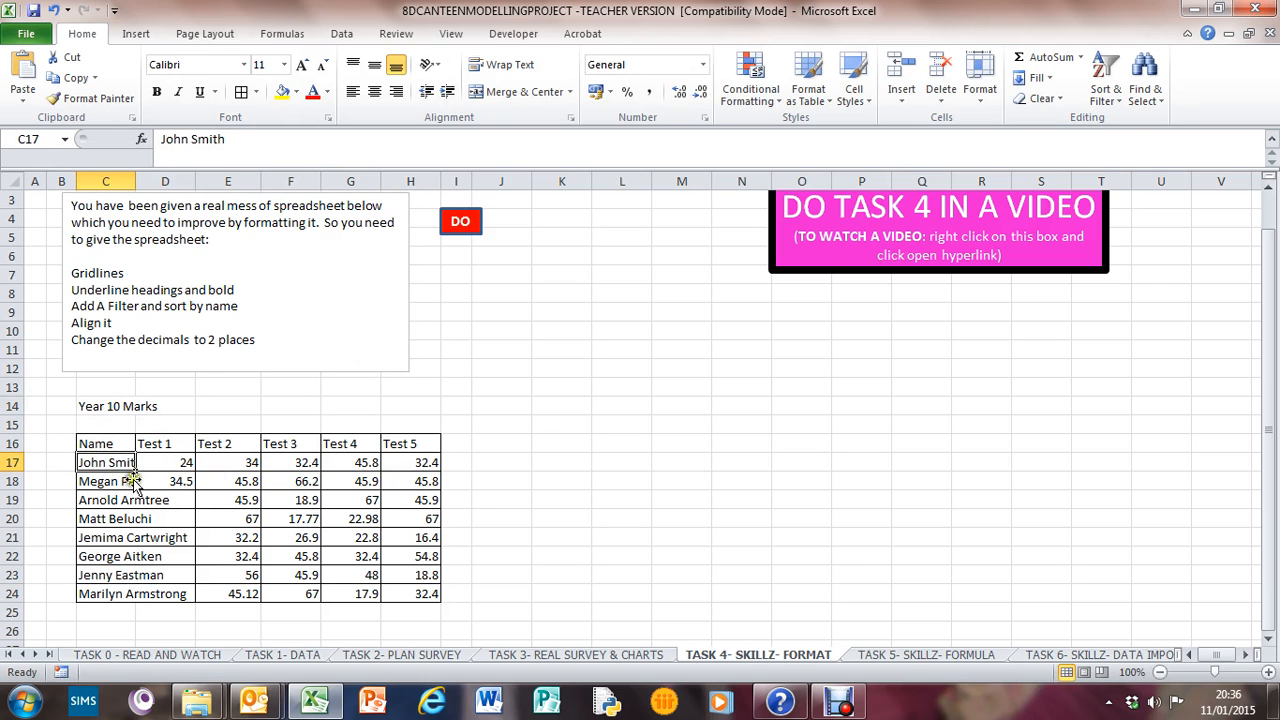
# Widen column C just enough to fit the full pupil names.
pyautogui.click(97, 446)
pyautogui.moveTo(97, 446); pyautogui.dragTo(126, 592)
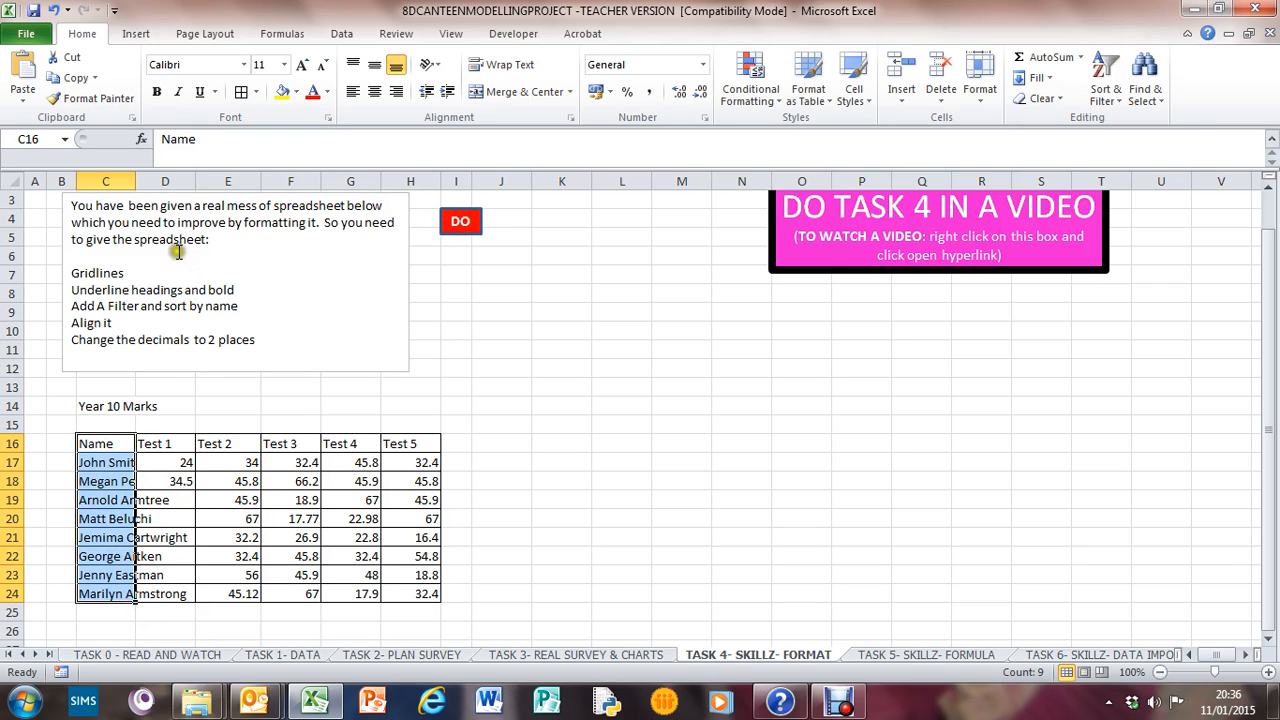
pyautogui.click(180, 443)
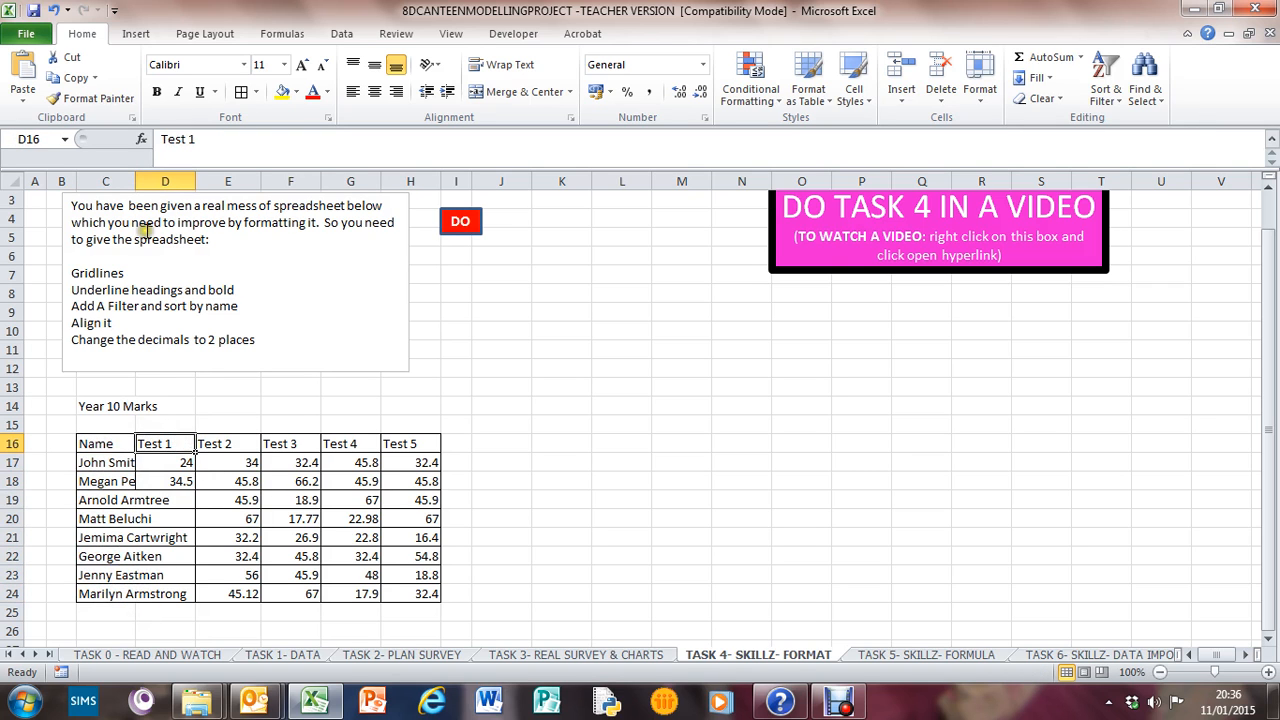
pyautogui.moveTo(135, 182); pyautogui.dragTo(202, 186)
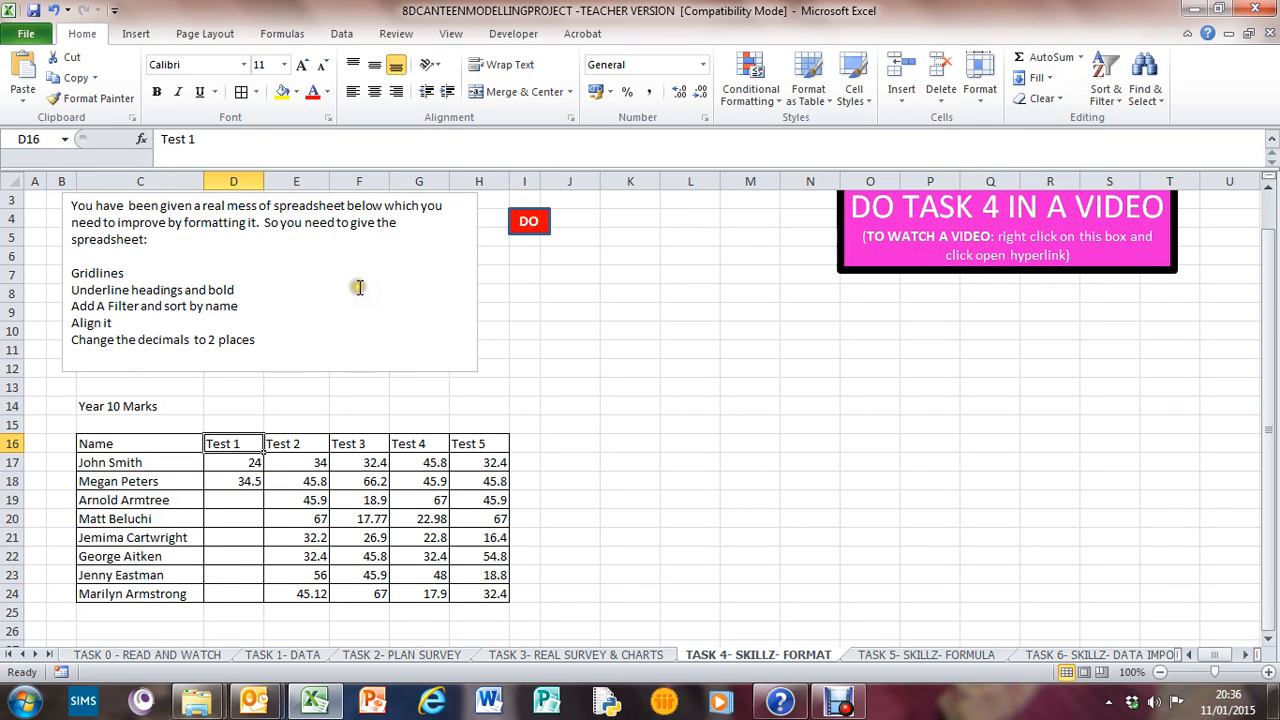
pyautogui.moveTo(204, 181); pyautogui.dragTo(566, 251)
pyautogui.moveTo(566, 177); pyautogui.dragTo(211, 196)
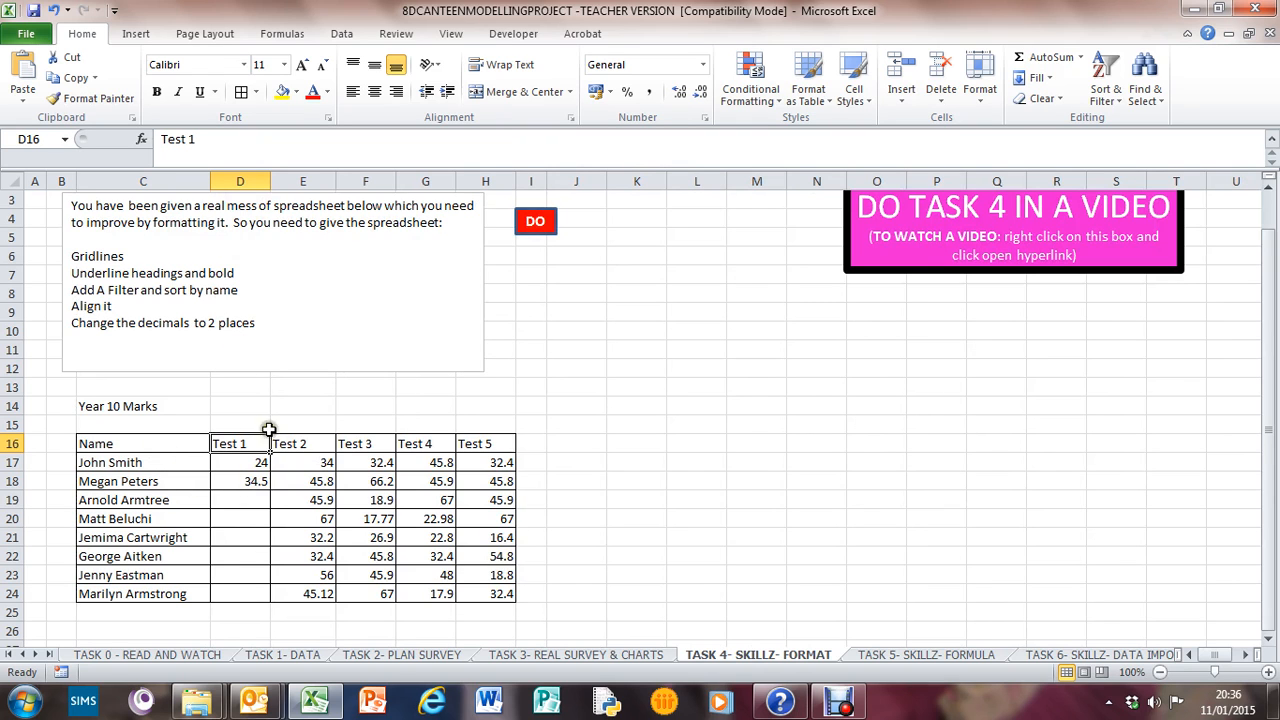
pyautogui.moveTo(246, 443); pyautogui.dragTo(460, 485)
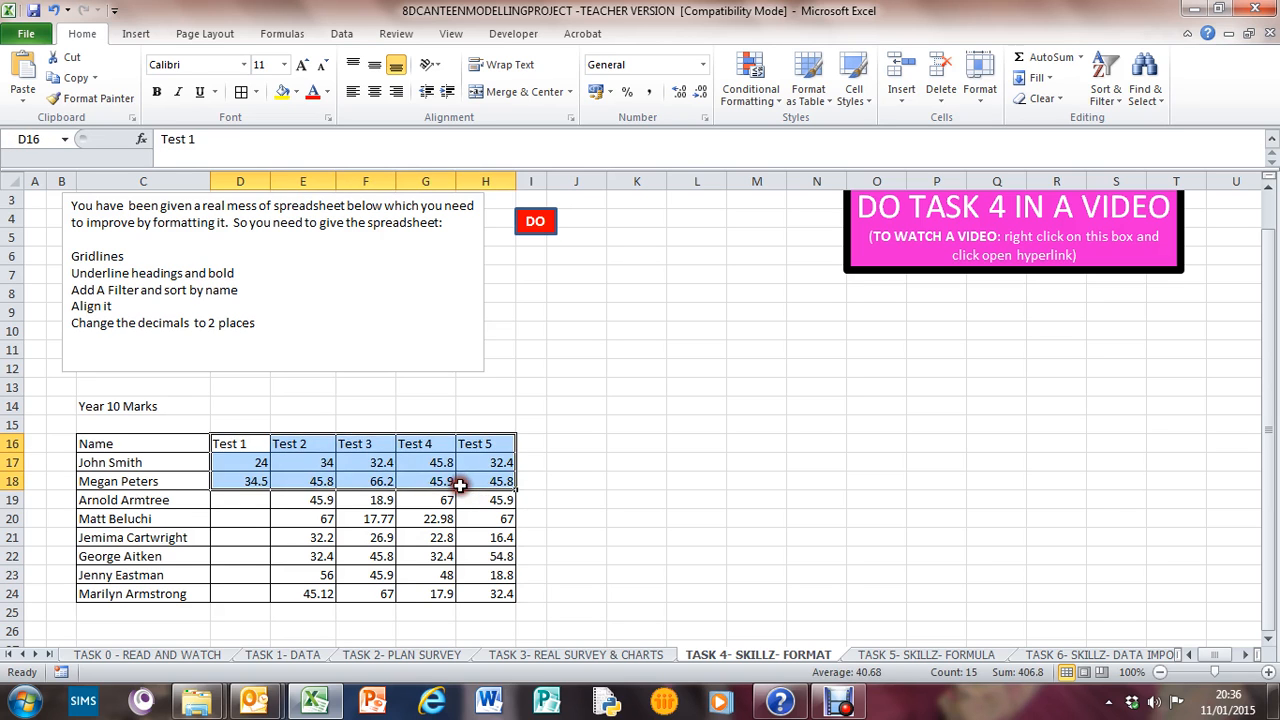
pyautogui.click(575, 530)
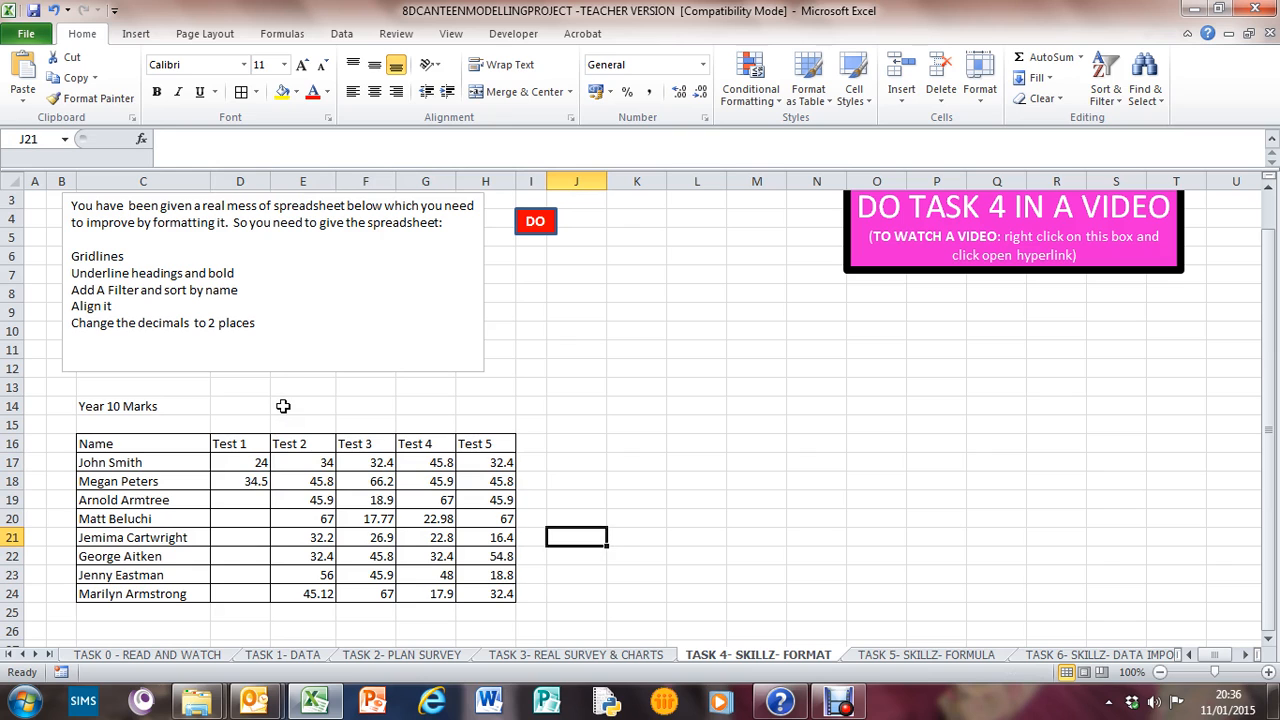
# Make the "Year 10 Marks" title in C14 bold and underlined.
pyautogui.click(131, 406)
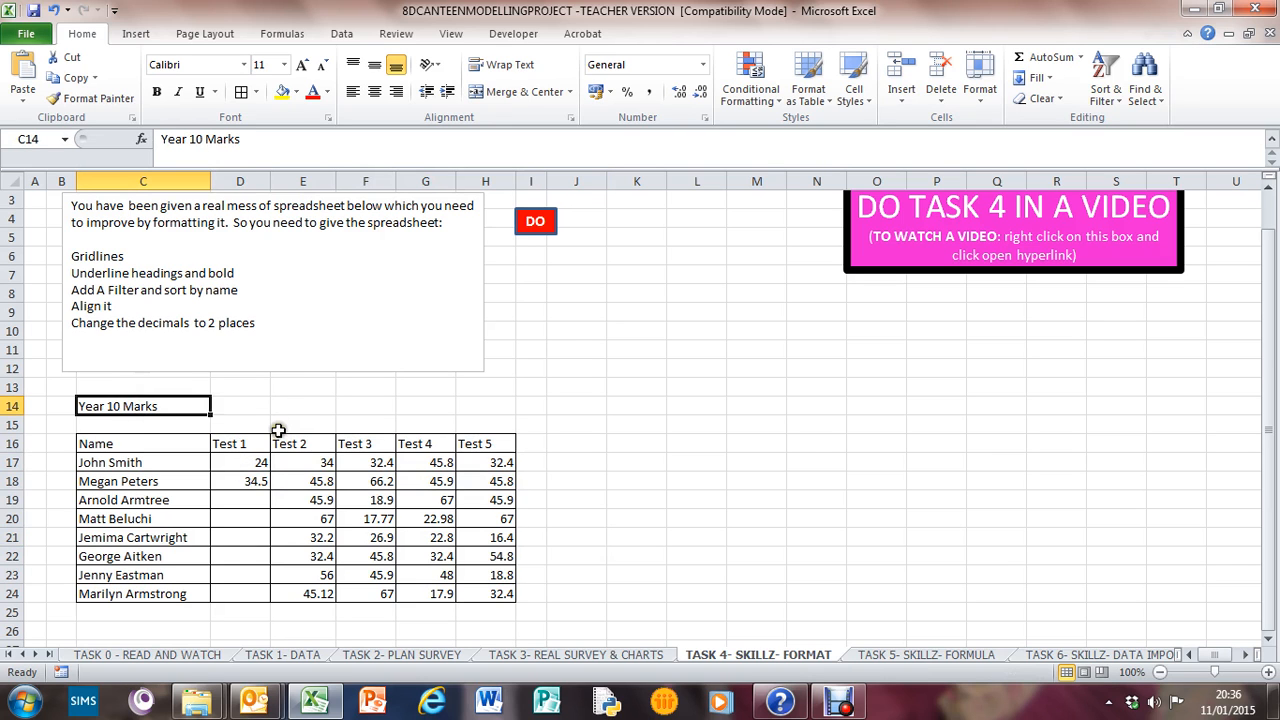
pyautogui.click(156, 91)
pyautogui.click(199, 92)
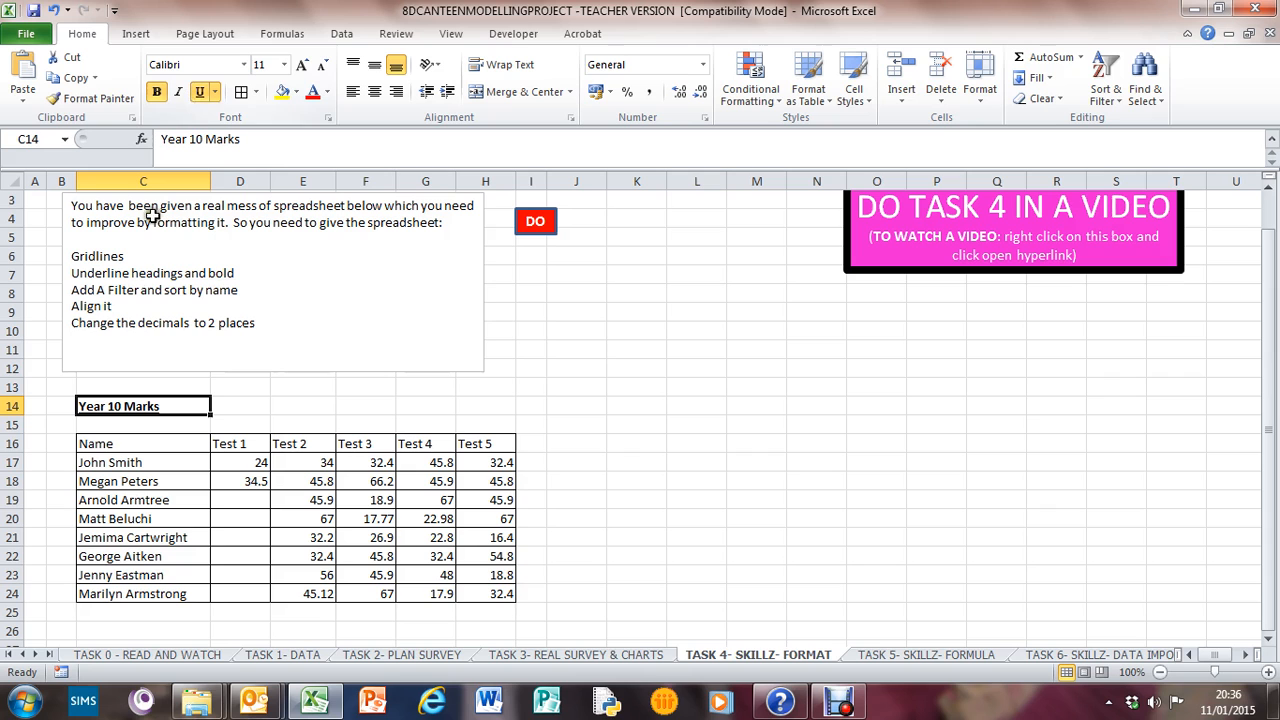
# Make the column headings in C16:H16, from Name to Test 5, bold and underlined.
pyautogui.moveTo(183, 443); pyautogui.dragTo(470, 443)
pyautogui.click(160, 92)
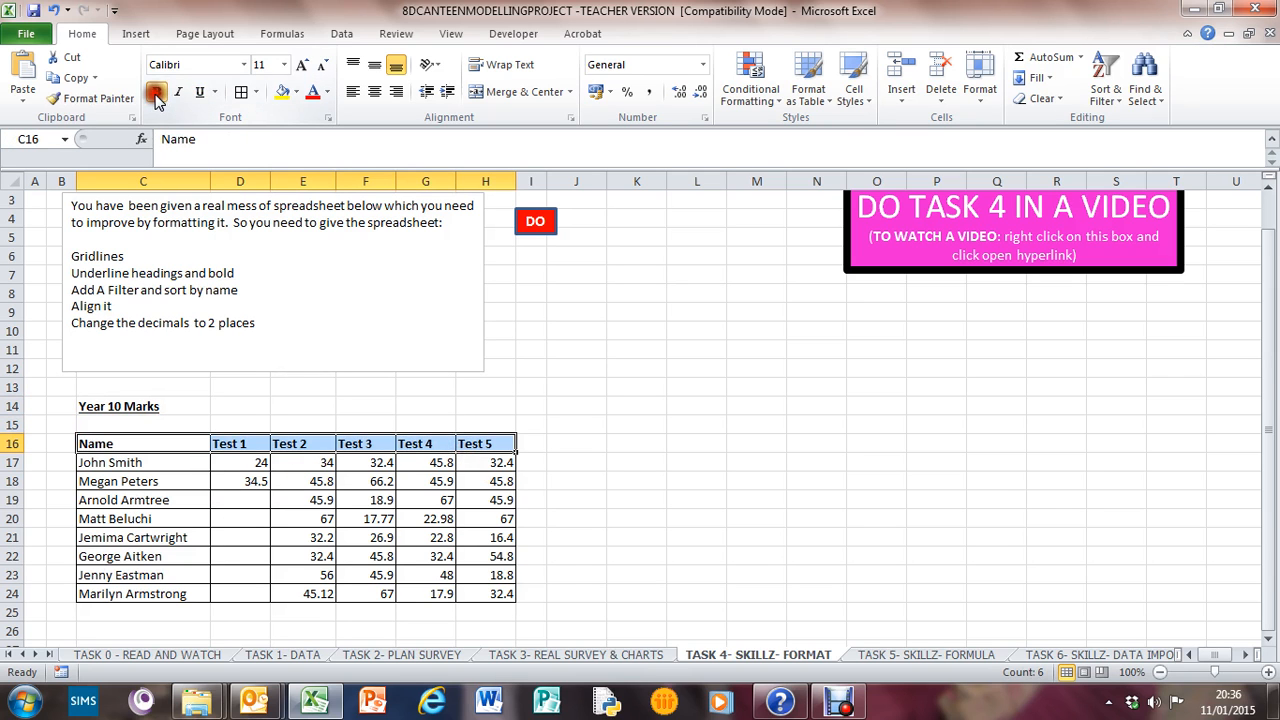
pyautogui.click(199, 92)
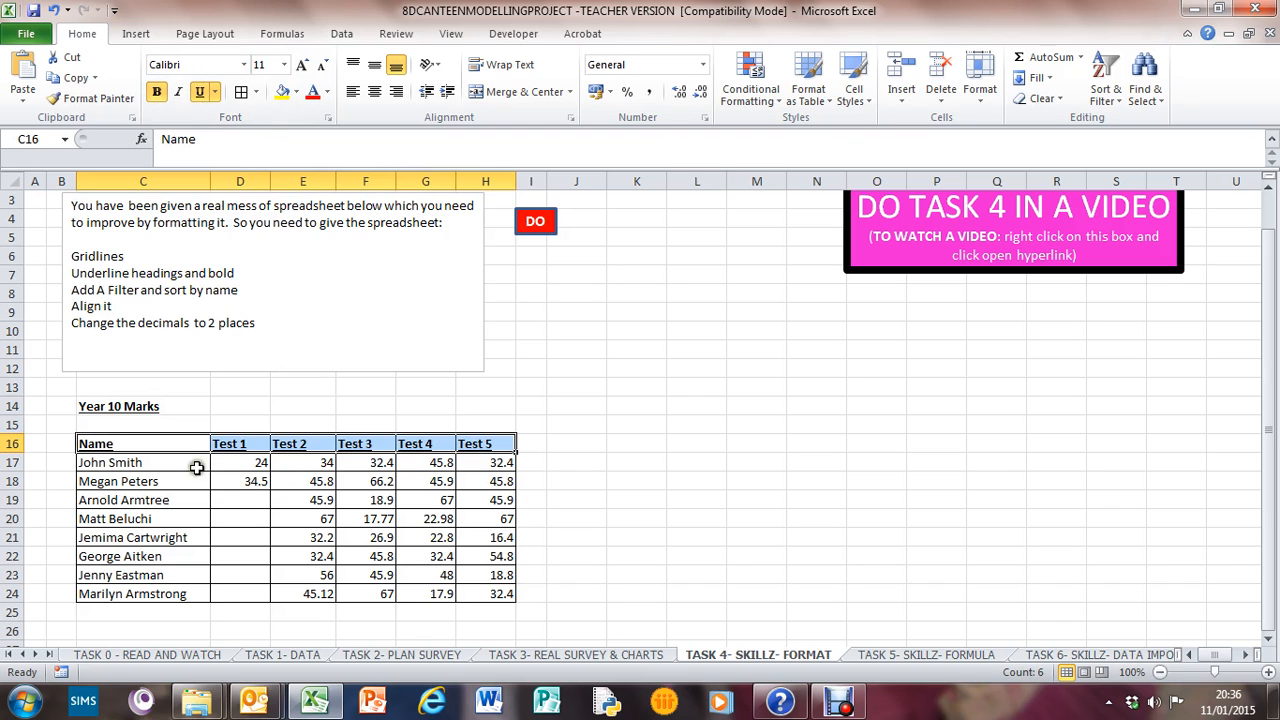
pyautogui.click(450, 596)
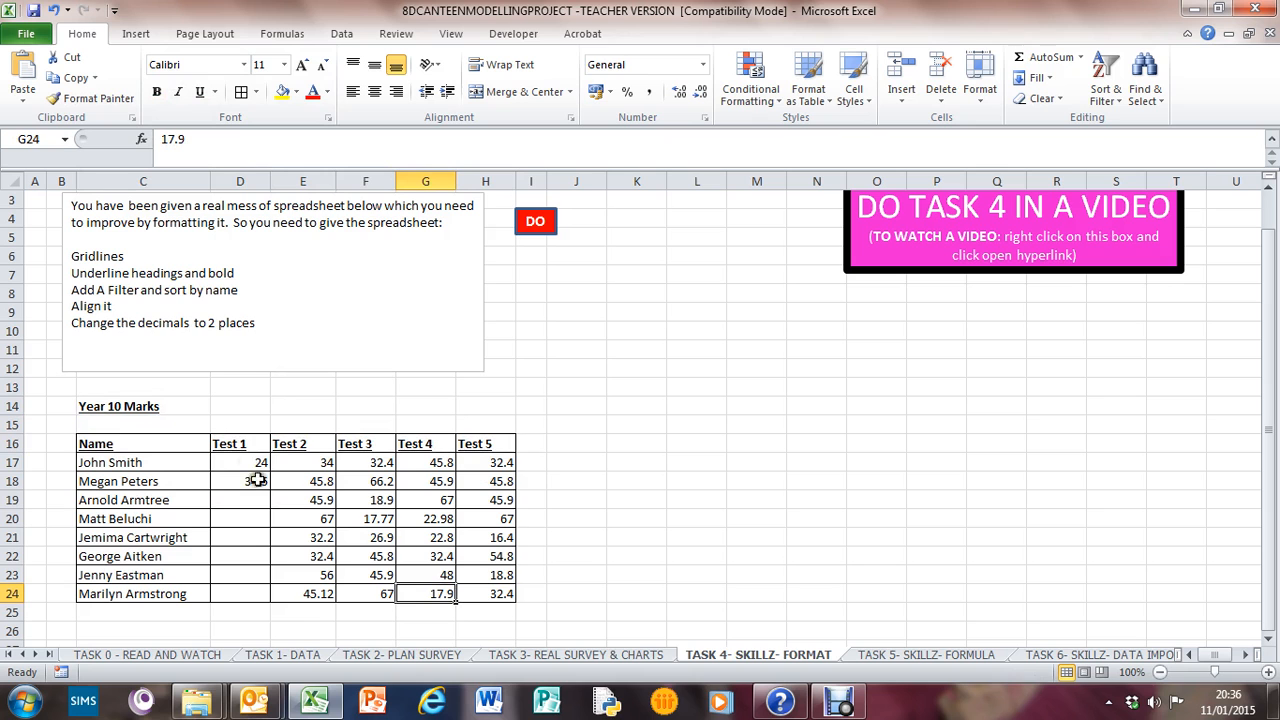
# Centre the Test 1 to Test 5 headings and all the marks beneath them in D16:H24.
pyautogui.moveTo(262, 463); pyautogui.dragTo(485, 594)
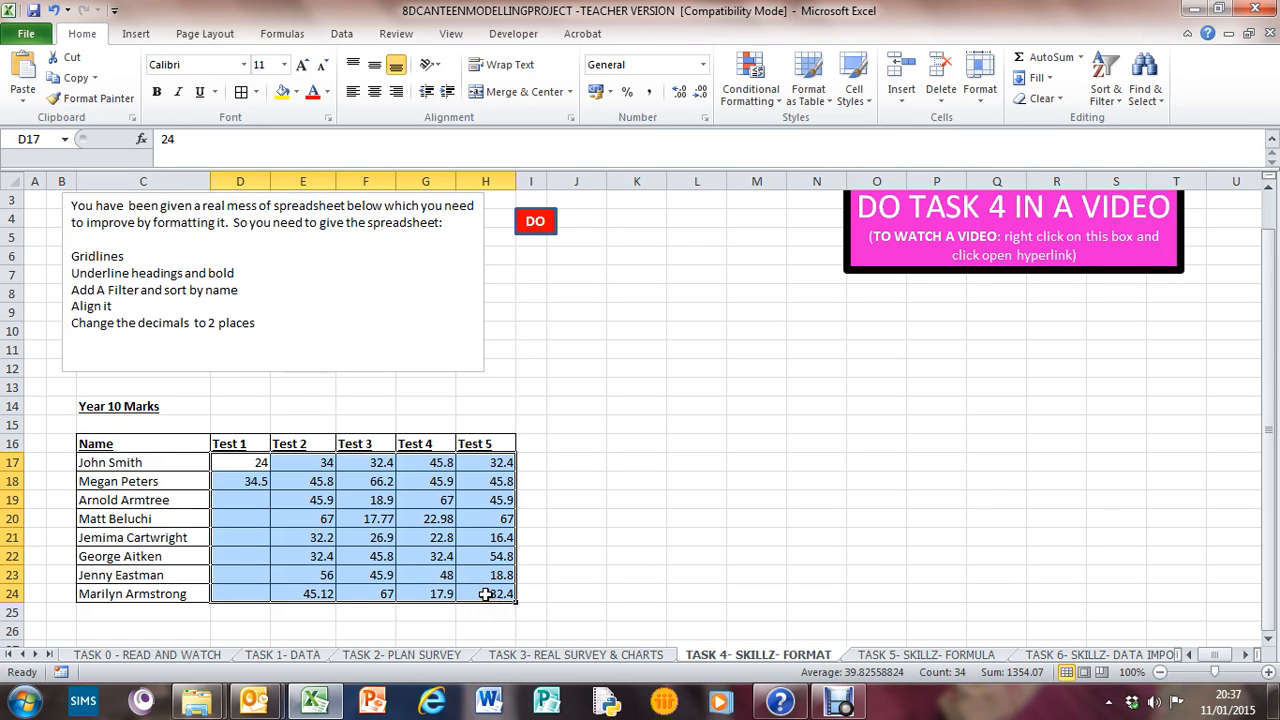
pyautogui.moveTo(484, 443); pyautogui.dragTo(254, 449)
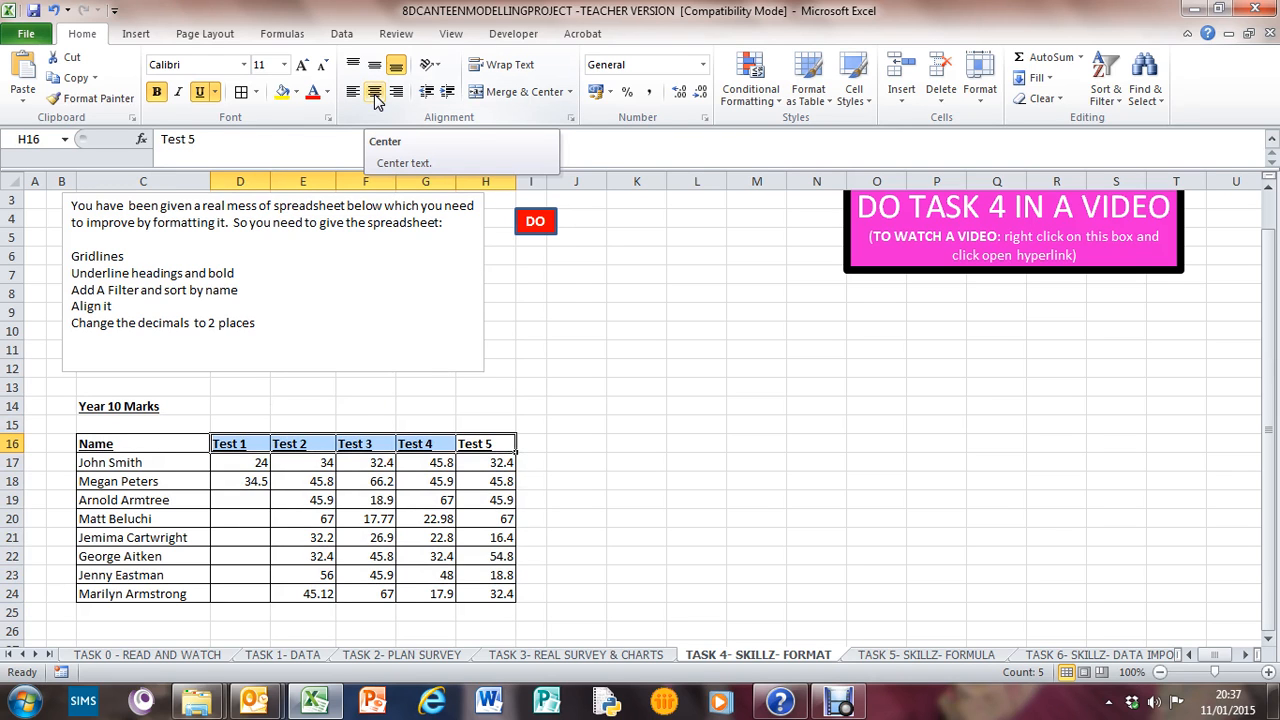
pyautogui.click(255, 498)
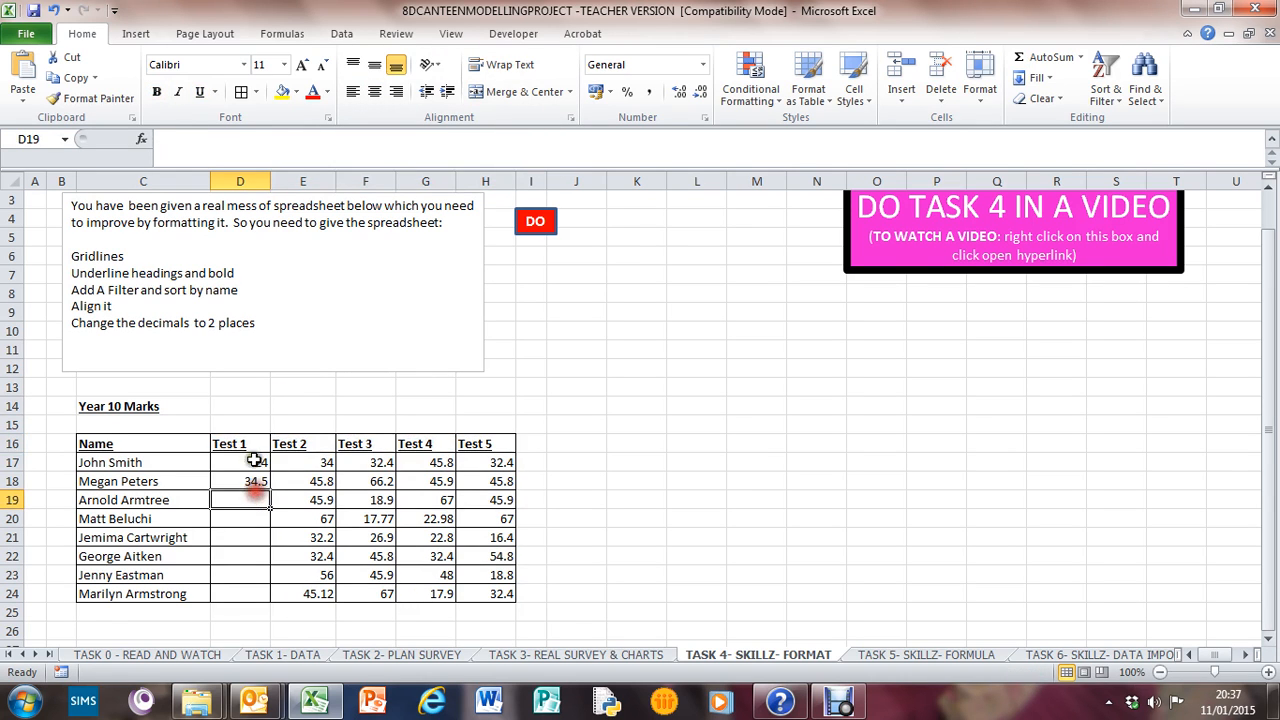
pyautogui.moveTo(244, 436); pyautogui.dragTo(480, 594)
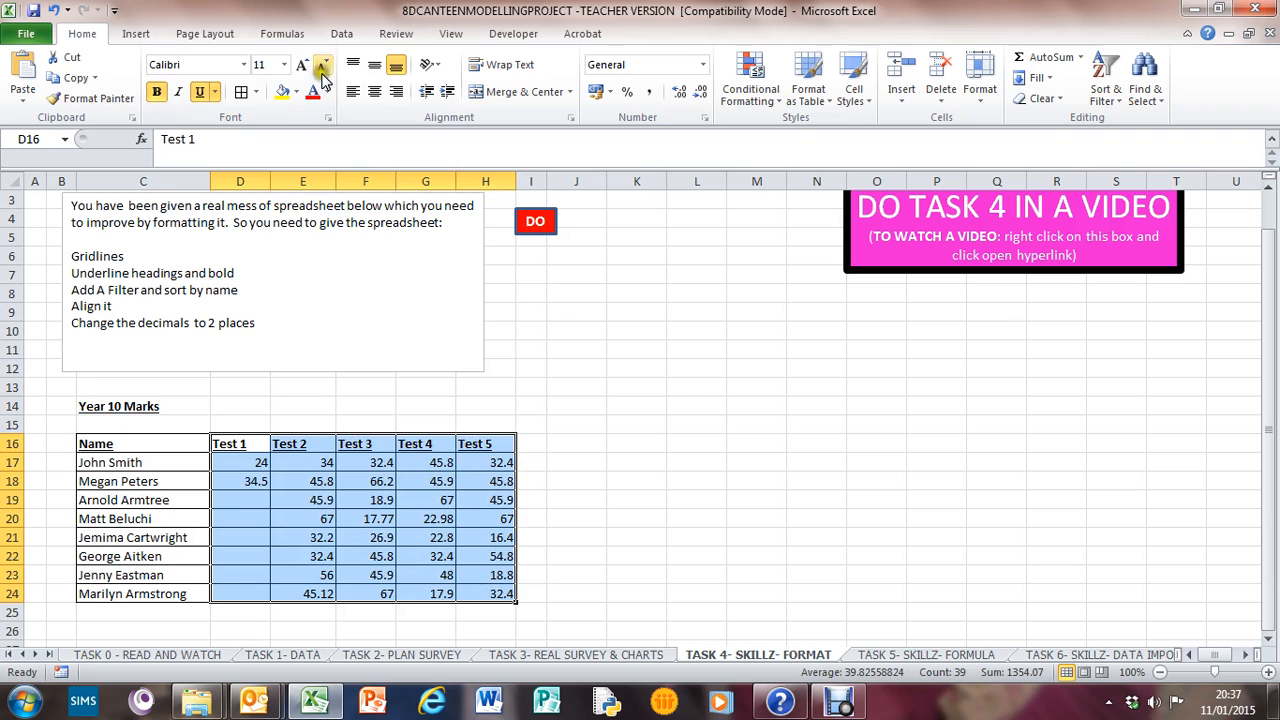
pyautogui.click(375, 91)
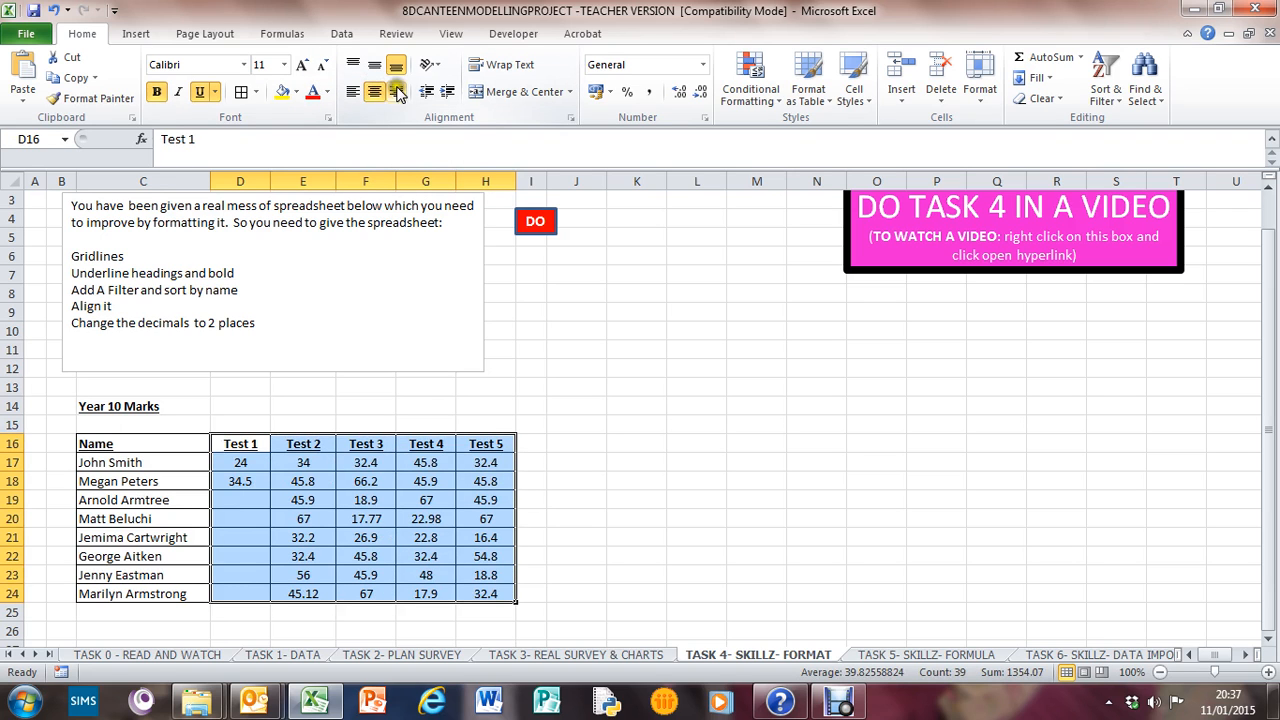
pyautogui.click(638, 484)
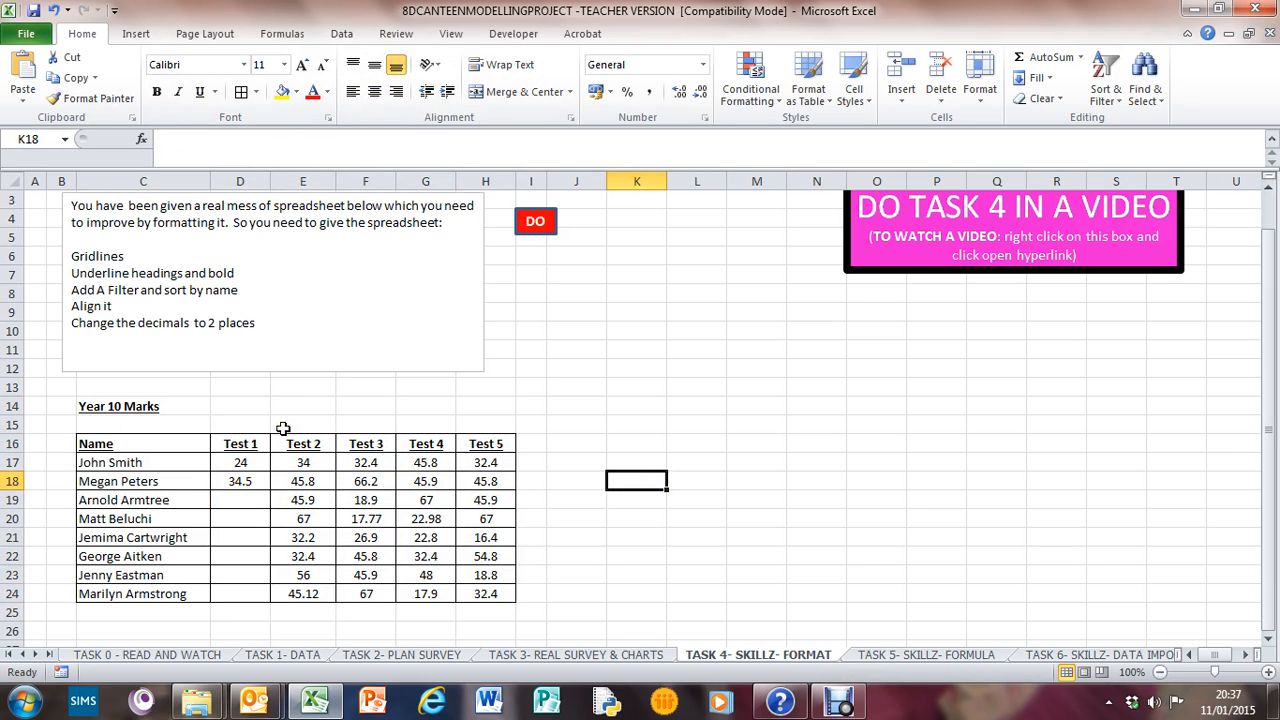
# Open the cell formatting for the marks in D17:H24 and choose the Number category with 2 decimal places.
pyautogui.click(320, 576)
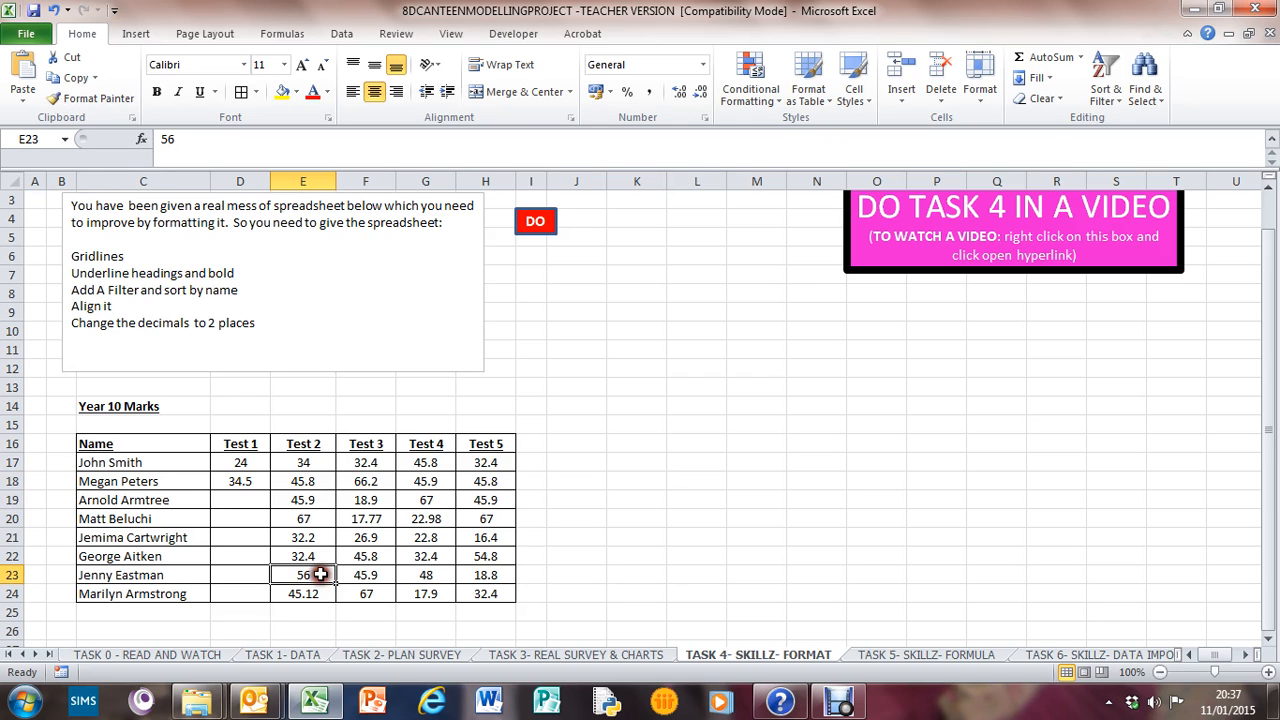
pyautogui.click(432, 572)
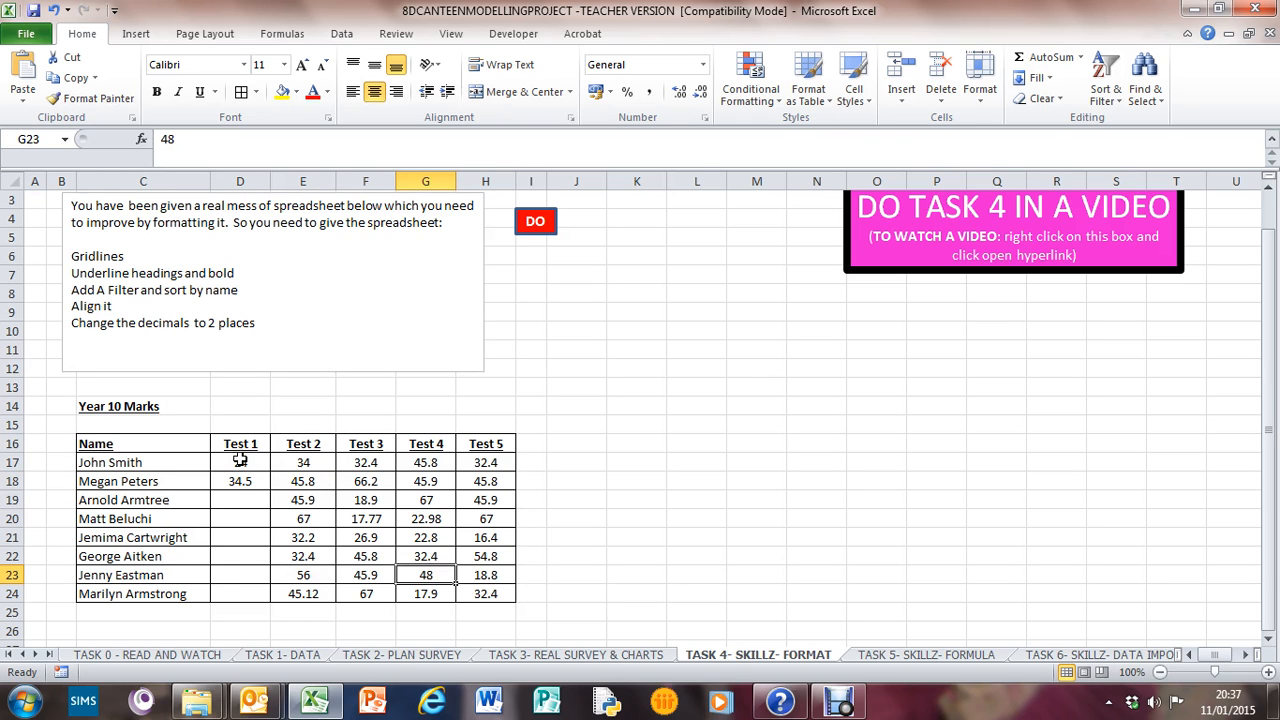
pyautogui.moveTo(240, 460)
pyautogui.mouseDown()
pyautogui.moveTo(486, 600)
pyautogui.moveTo(469, 590)
pyautogui.mouseUp()
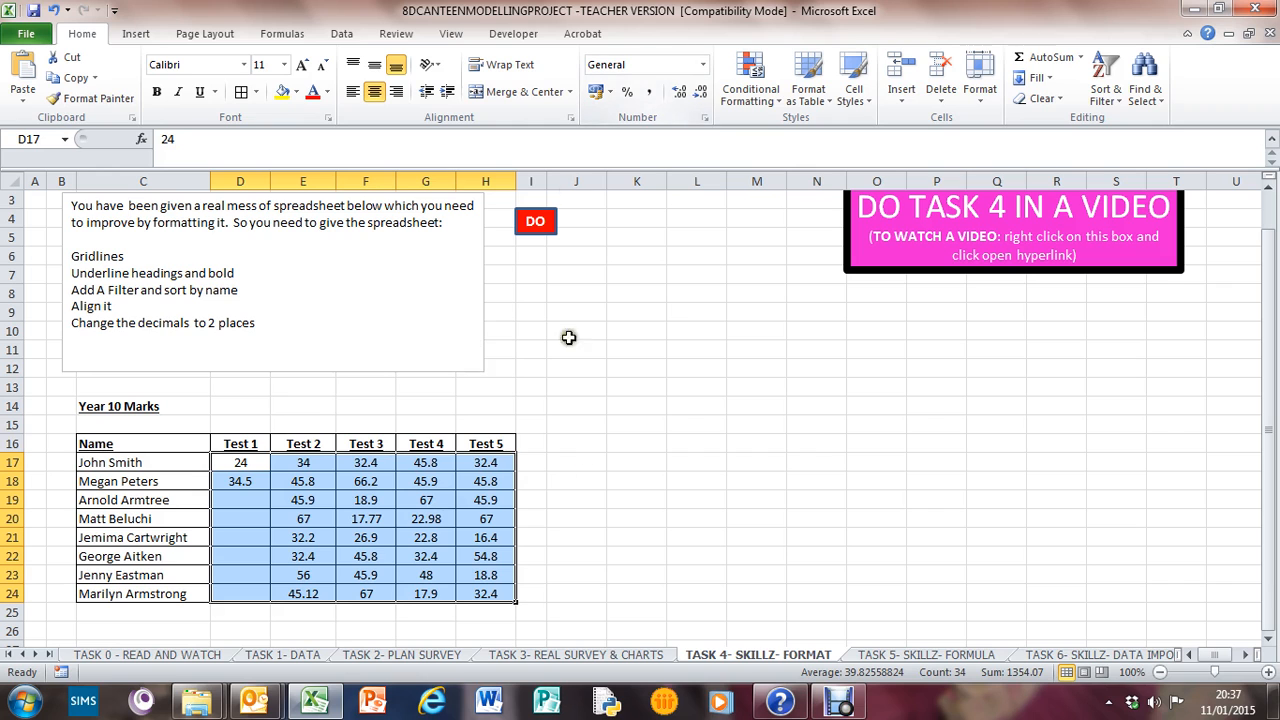
pyautogui.rightClick(391, 462)
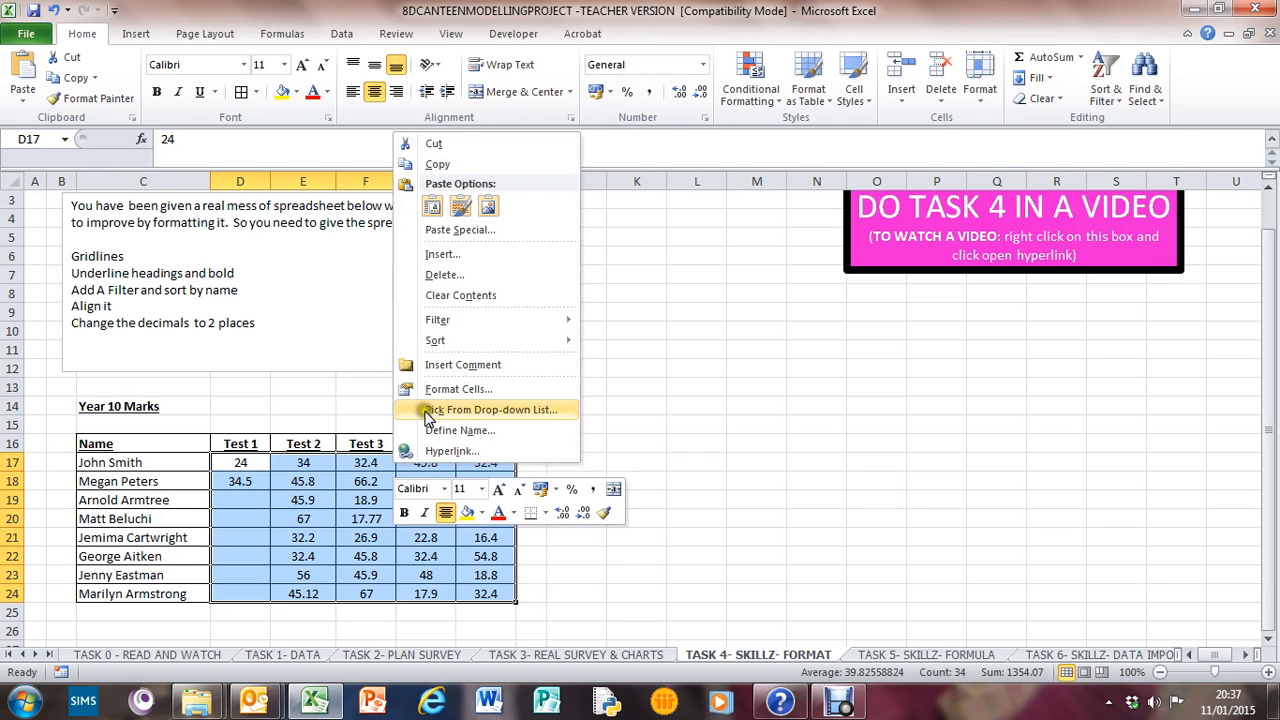
pyautogui.click(441, 390)
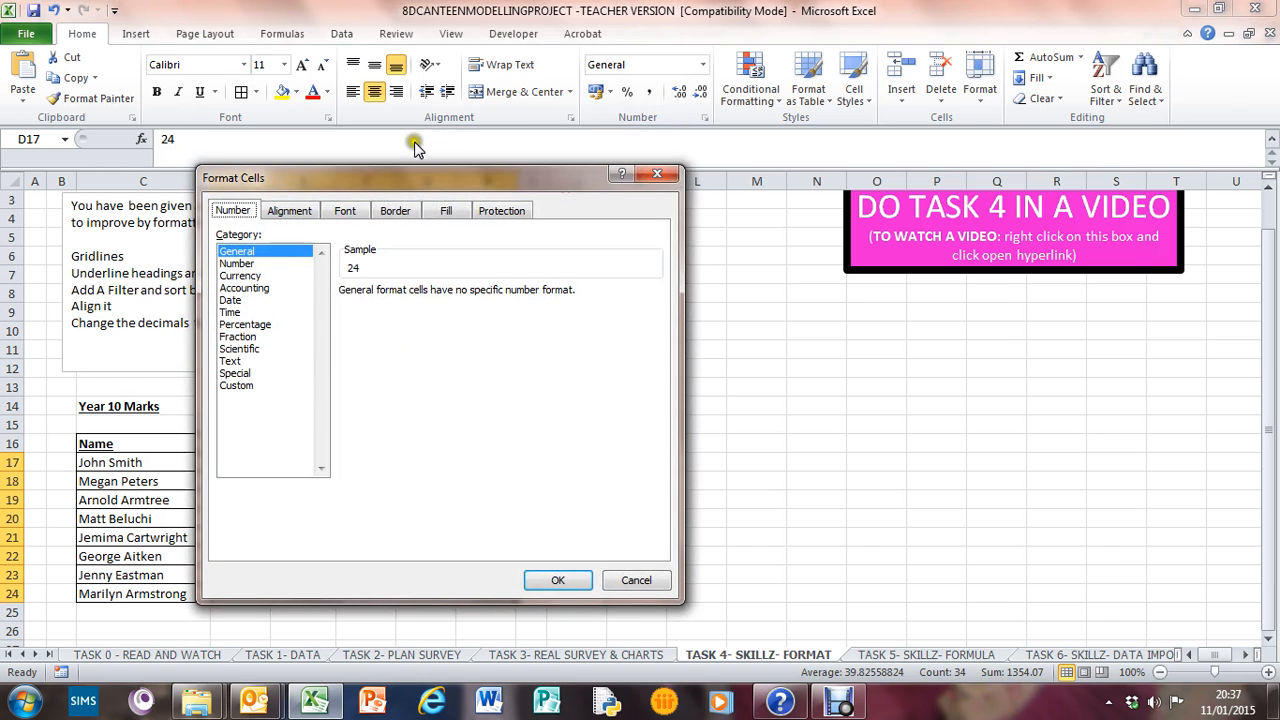
pyautogui.moveTo(419, 179); pyautogui.dragTo(886, 172)
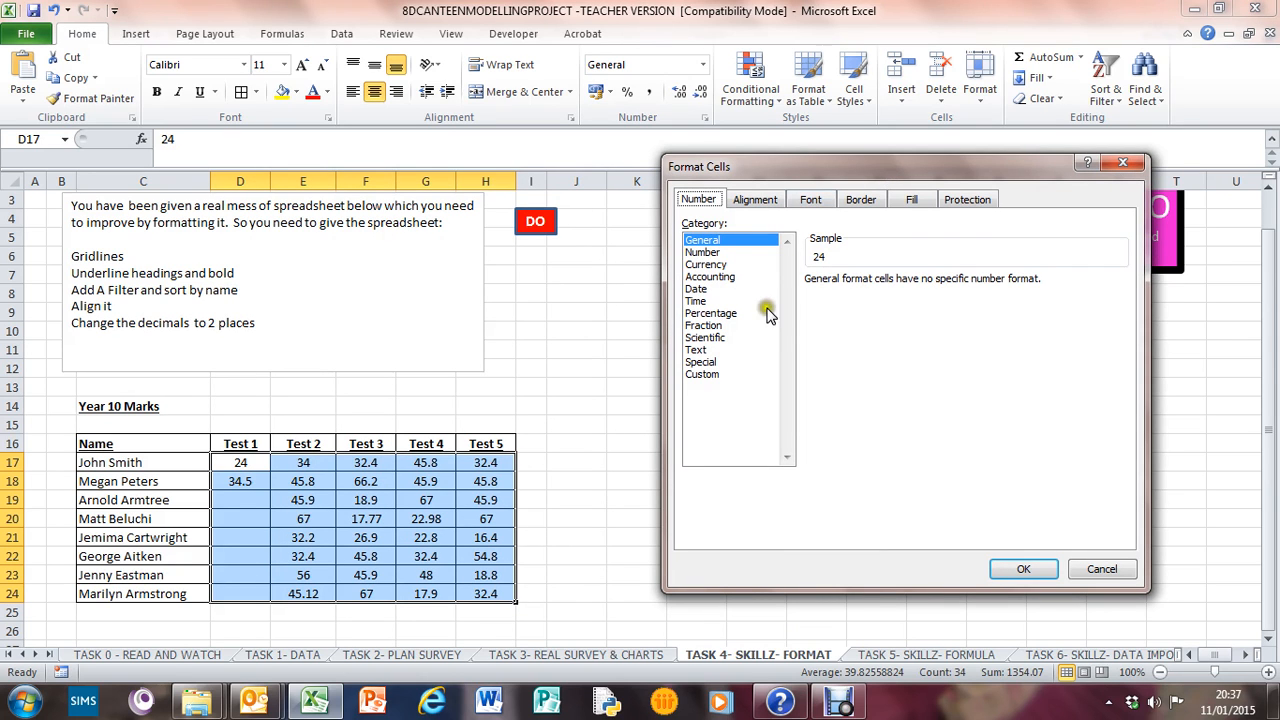
pyautogui.click(708, 253)
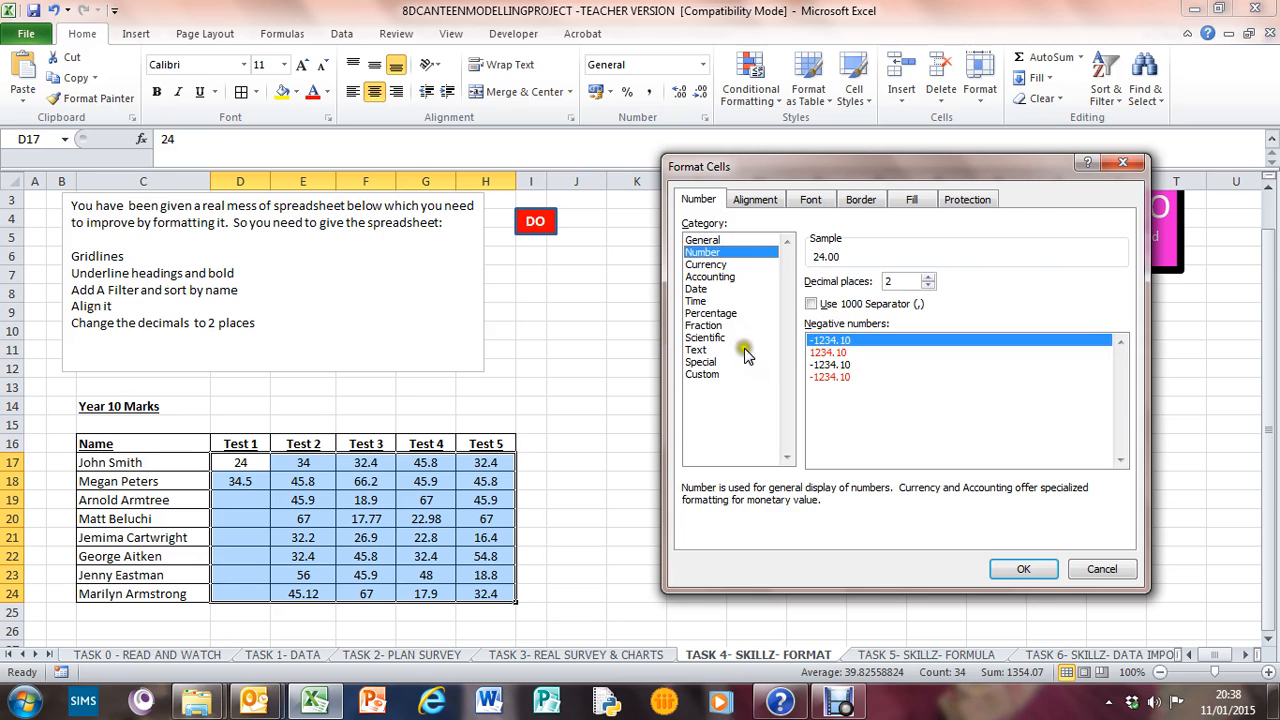
pyautogui.click(757, 197)
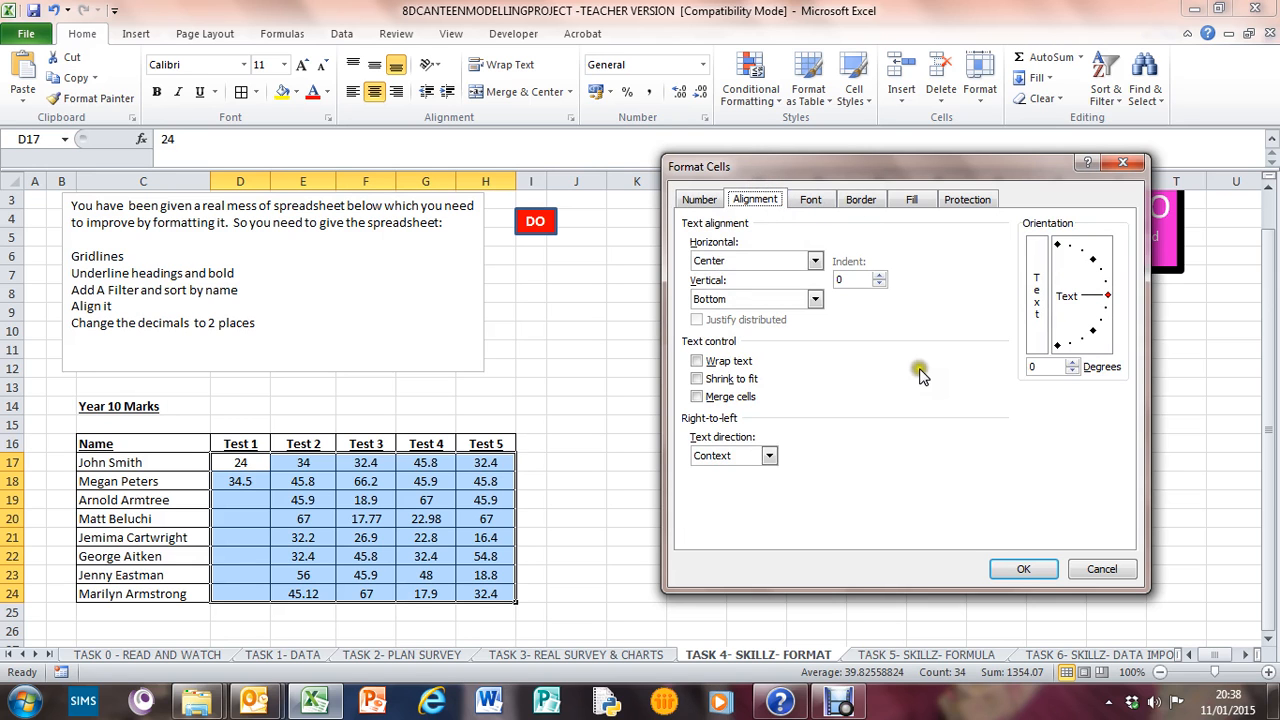
pyautogui.click(818, 199)
pyautogui.click(860, 199)
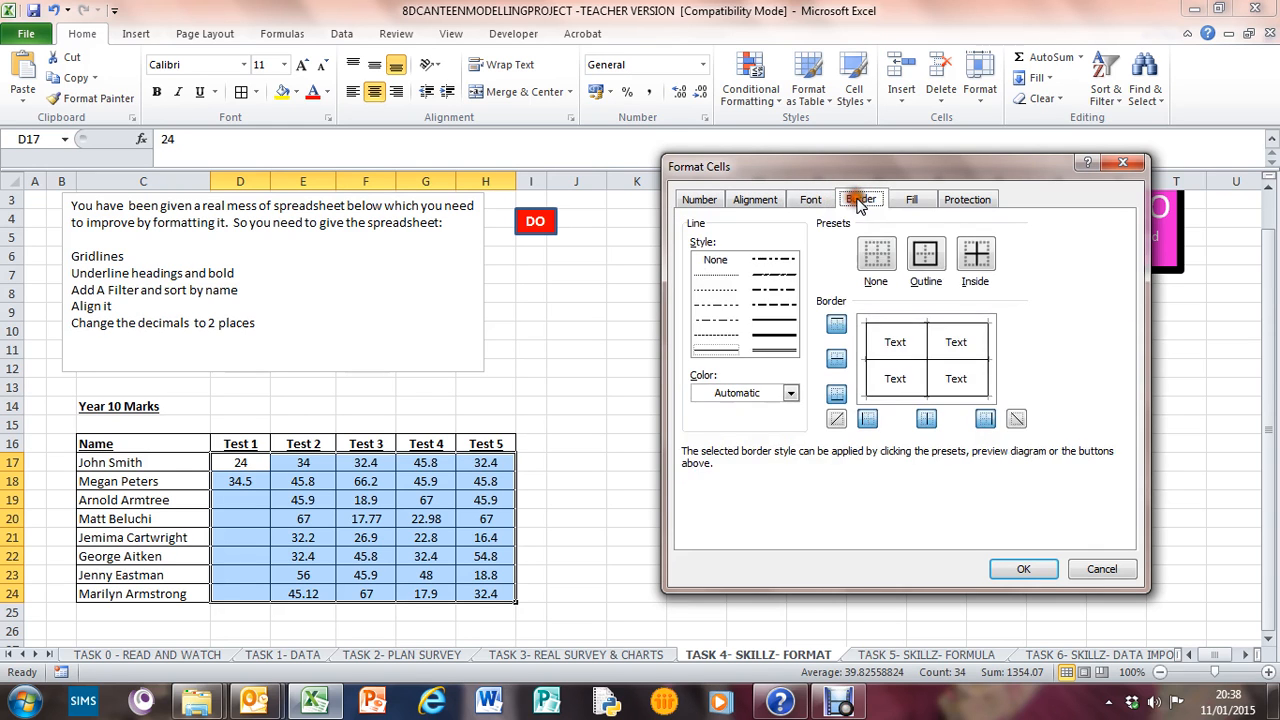
pyautogui.click(905, 199)
pyautogui.click(702, 199)
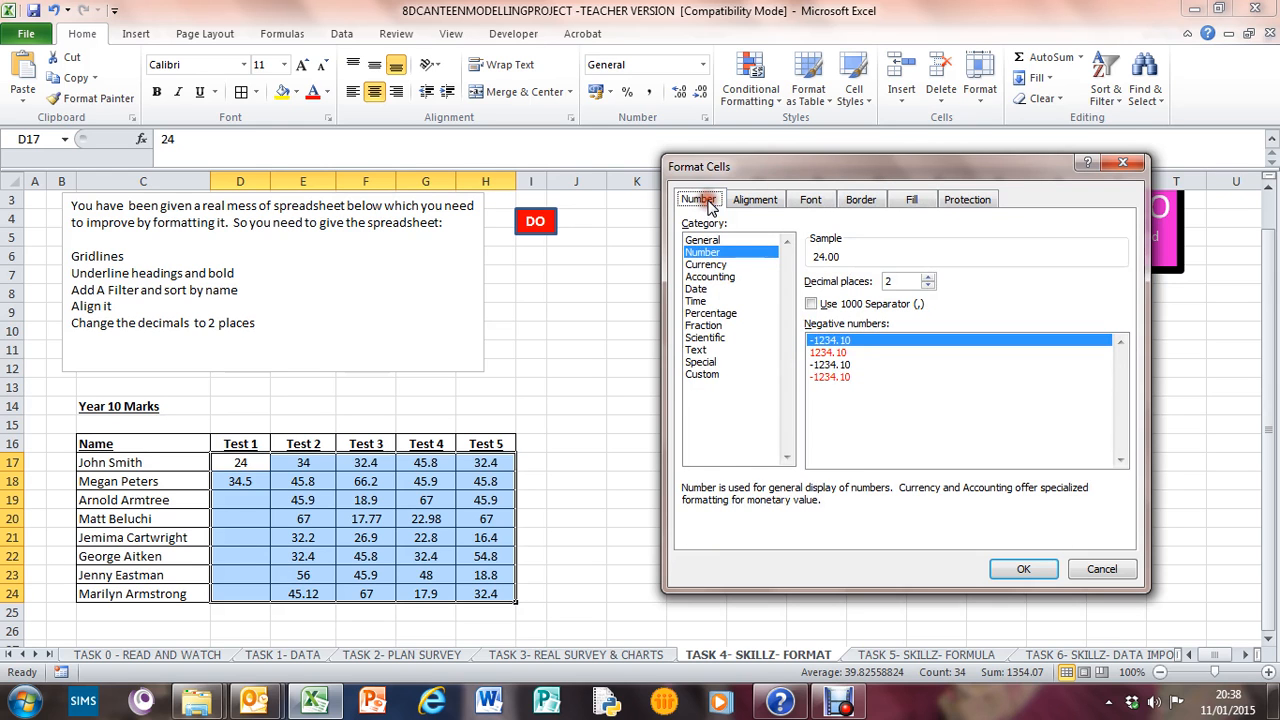
# Apply the two-decimal Number format to the selected marks and deselect the table.
pyautogui.click(828, 438)
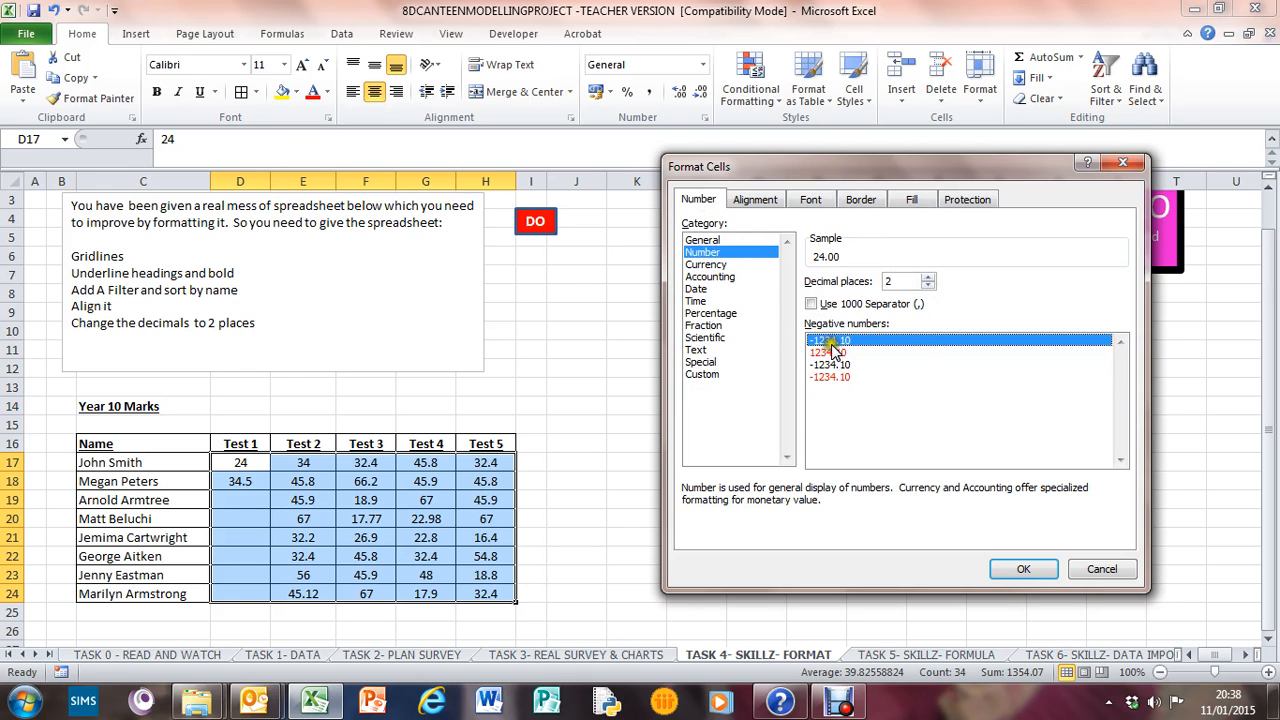
pyautogui.click(1024, 566)
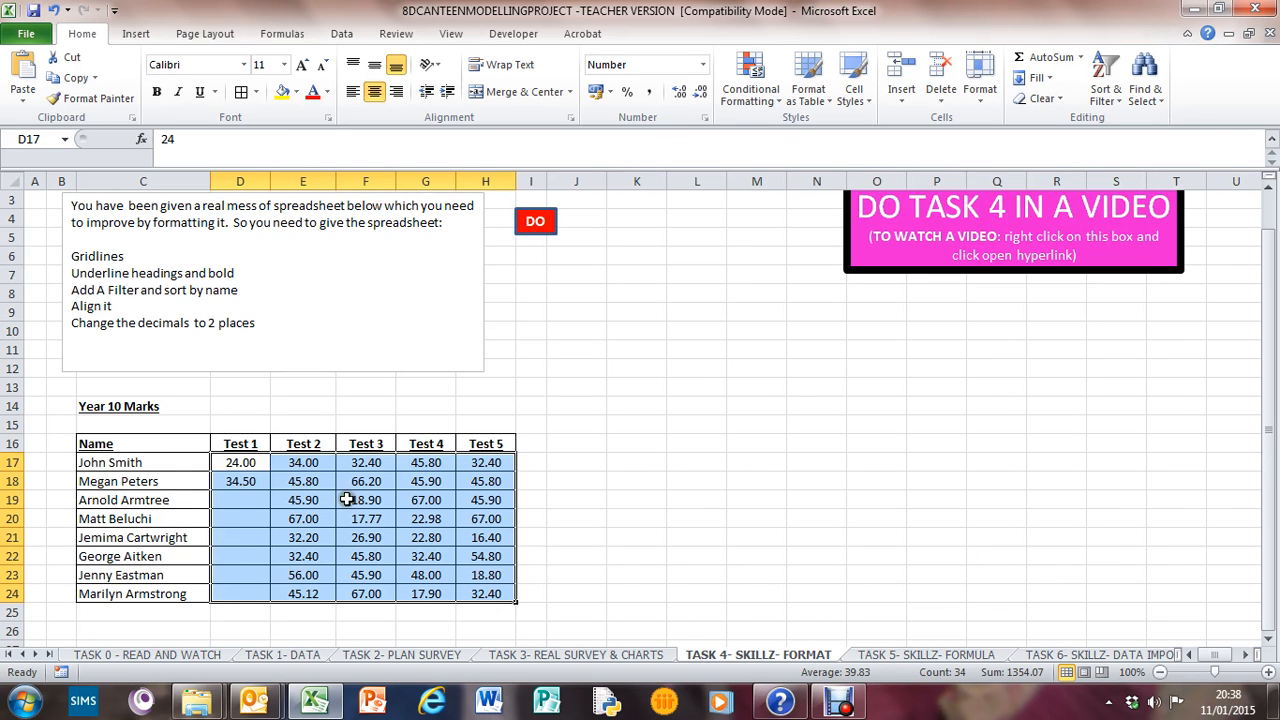
pyautogui.click(617, 541)
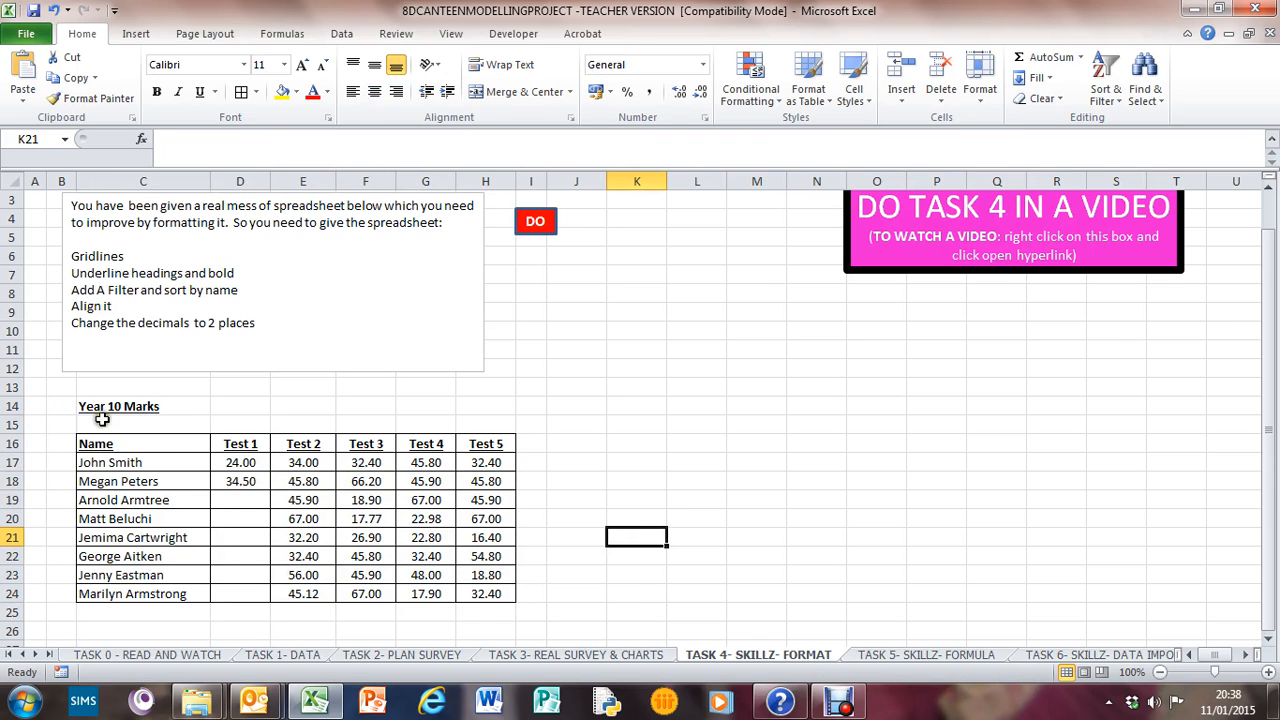
# Add a filter to the marks table C16:H24 and widen columns D to H so the Test headings fit beside the filter arrows.
pyautogui.moveTo(140, 462); pyautogui.dragTo(165, 584)
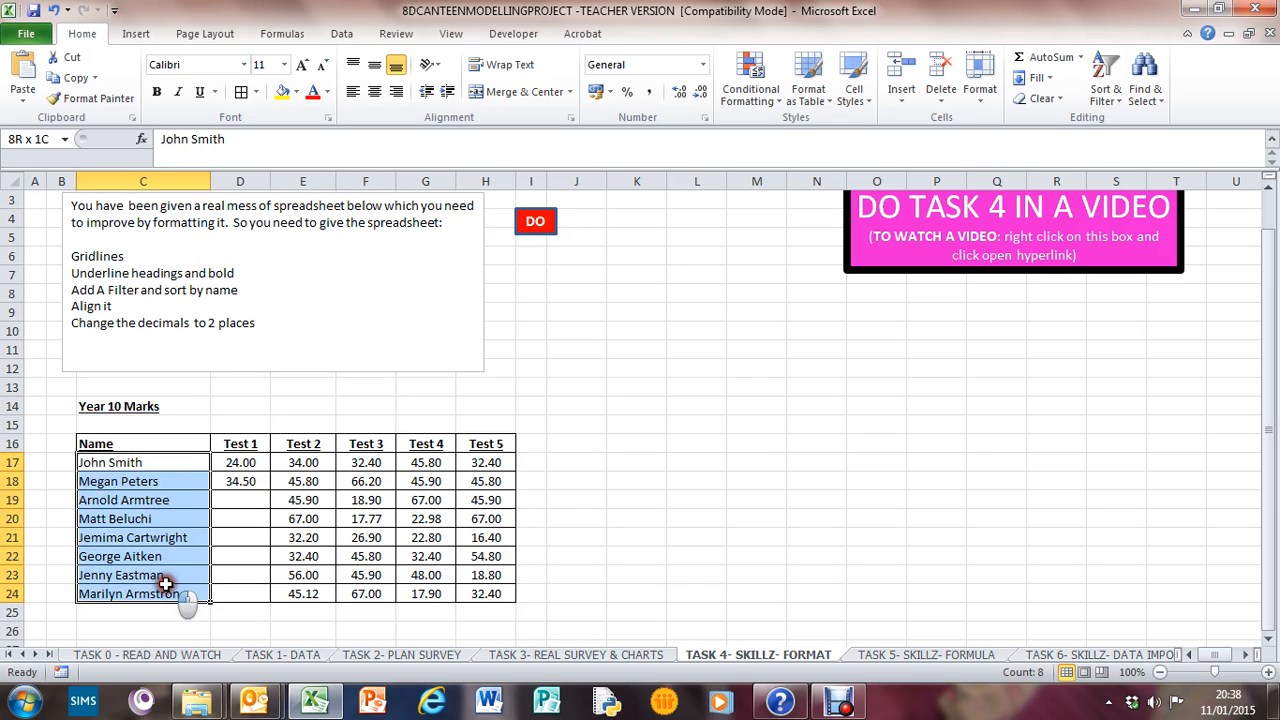
pyautogui.moveTo(165, 584); pyautogui.dragTo(165, 584)
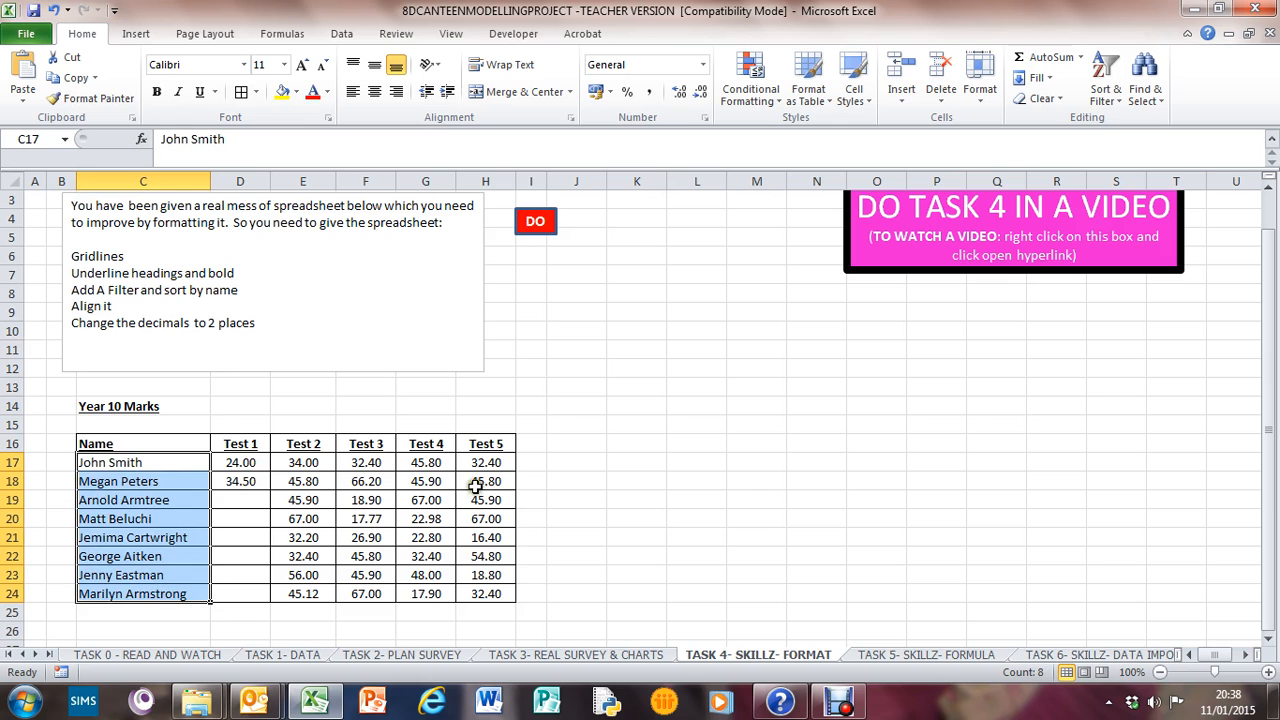
pyautogui.click(745, 495)
pyautogui.moveTo(157, 443); pyautogui.dragTo(510, 594)
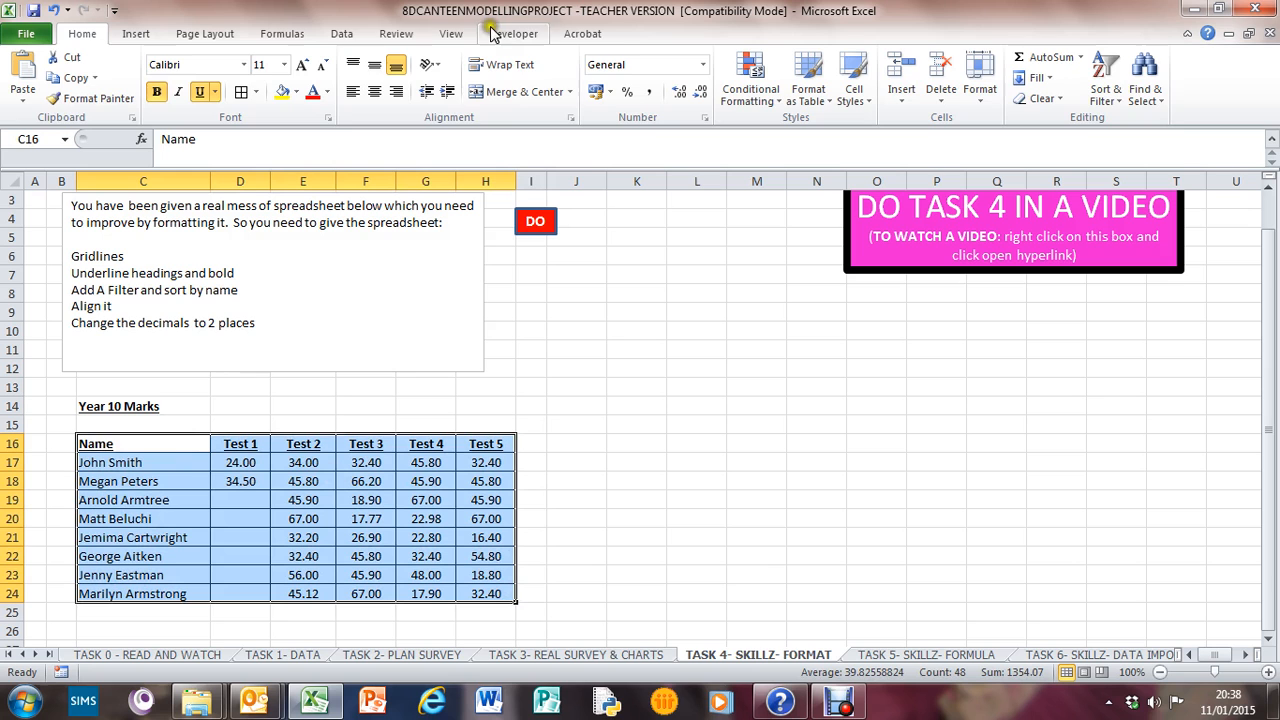
pyautogui.click(340, 33)
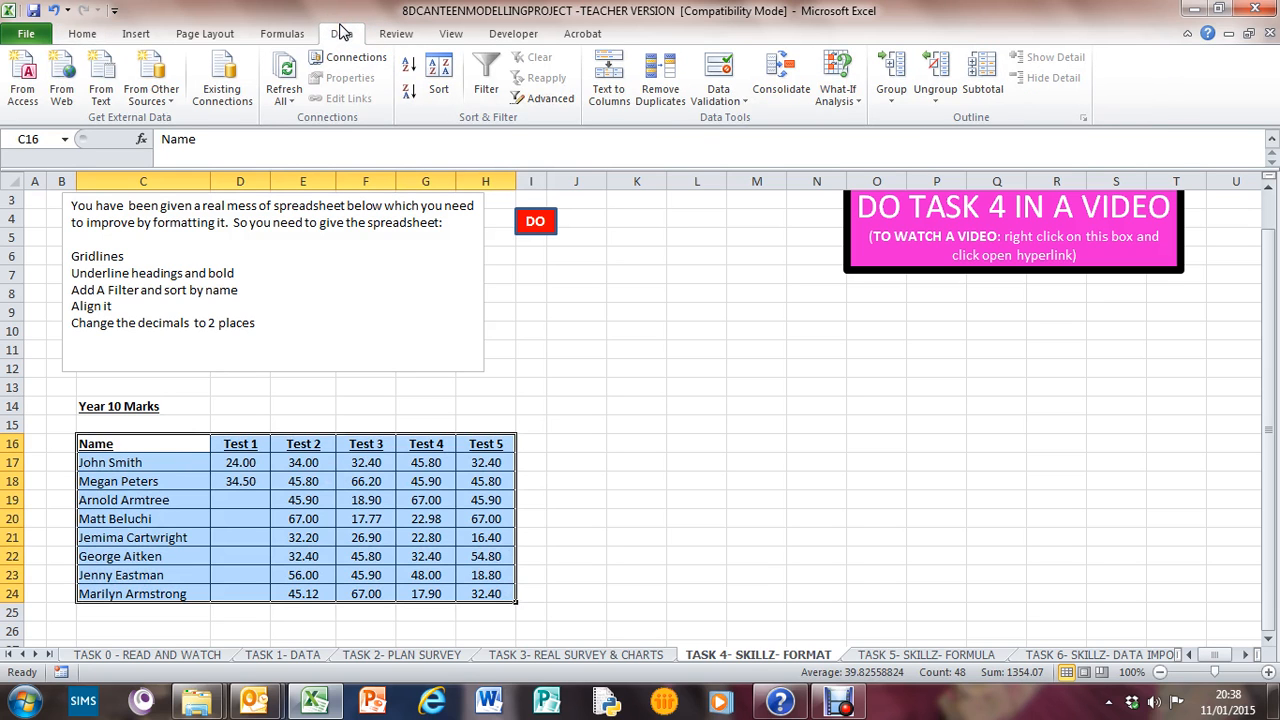
pyautogui.click(484, 90)
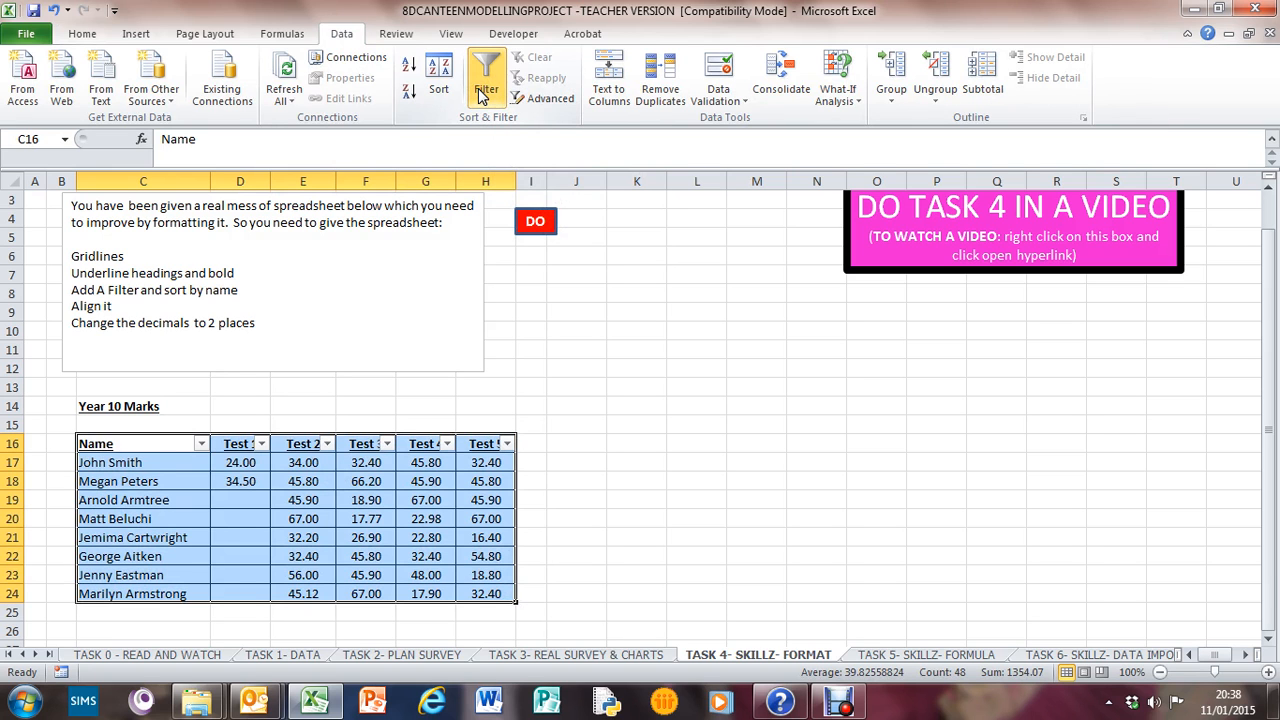
pyautogui.click(632, 461)
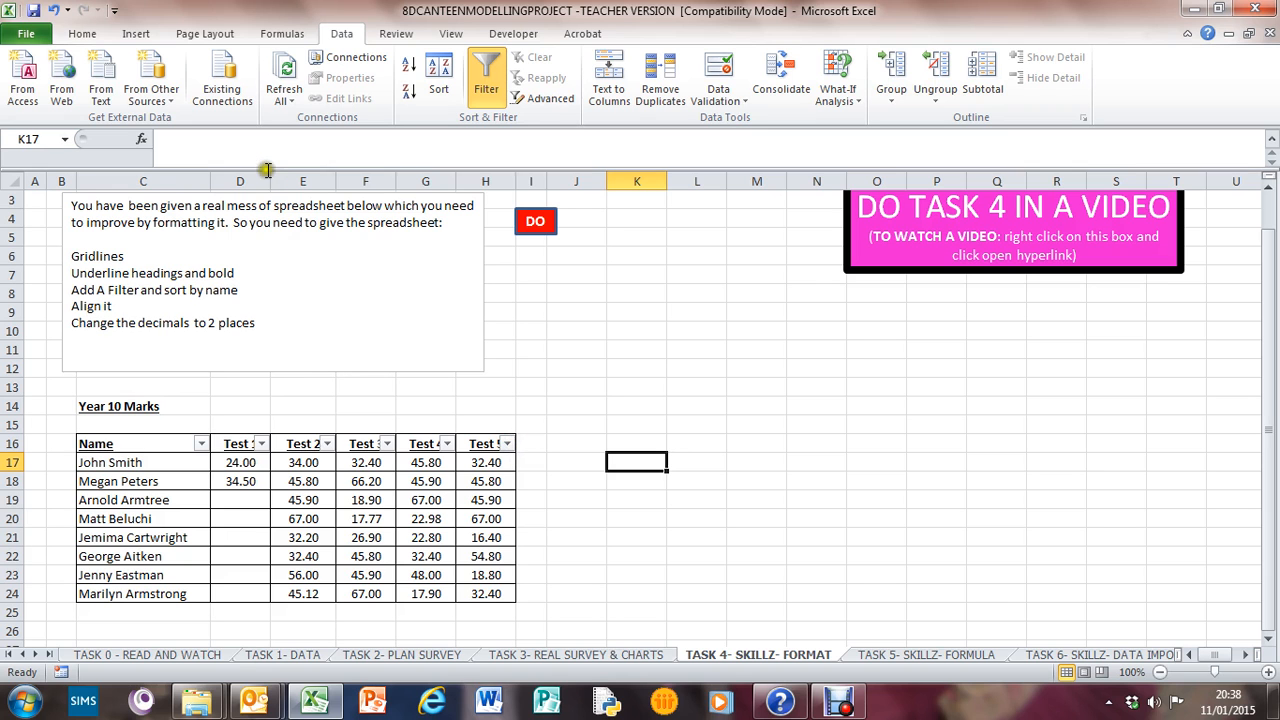
pyautogui.moveTo(270, 181); pyautogui.dragTo(604, 205)
pyautogui.click(656, 478)
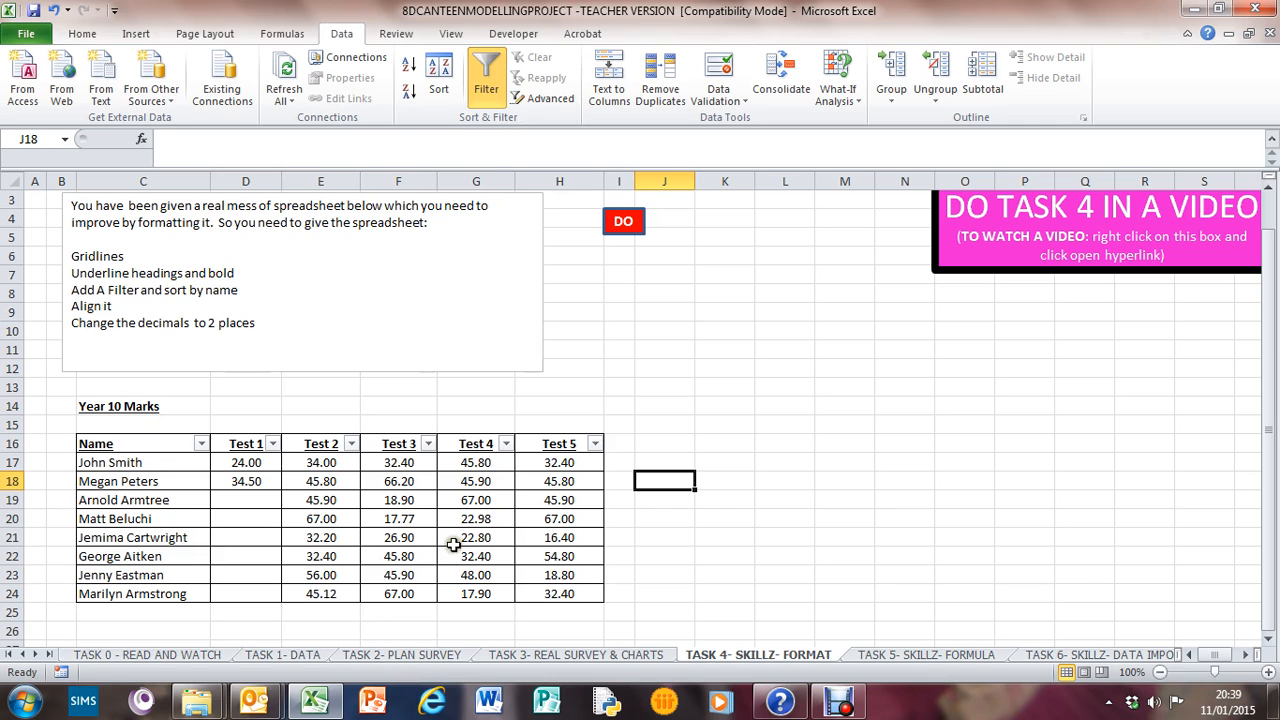
# Sort the marks table by the Name column from A to Z and check that each pupil's marks moved too.
pyautogui.click(204, 443)
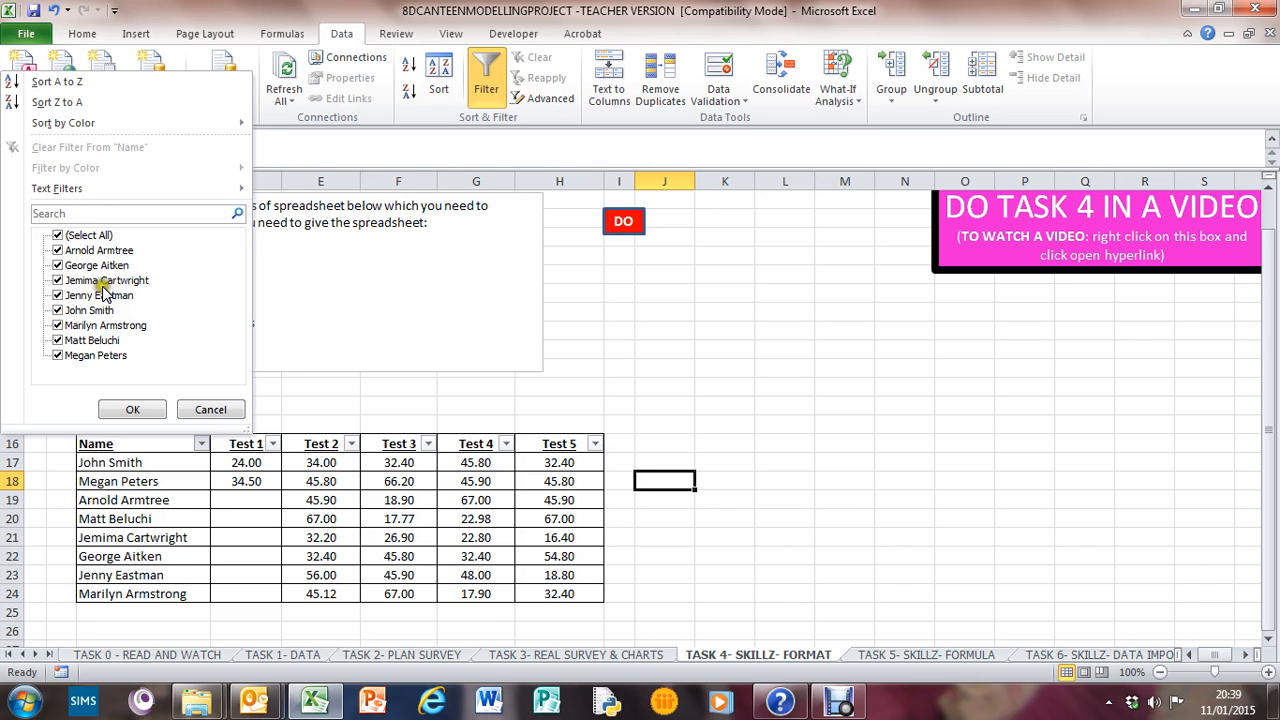
pyautogui.click(48, 86)
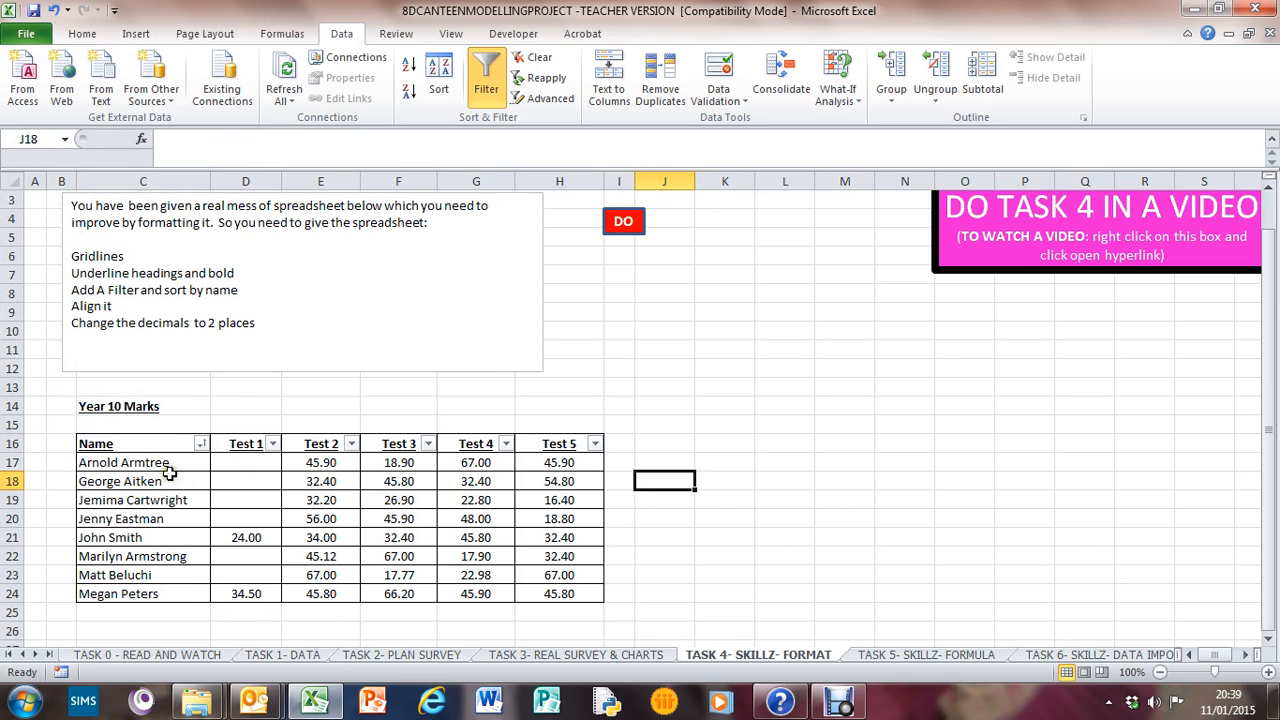
pyautogui.moveTo(165, 463); pyautogui.dragTo(185, 598)
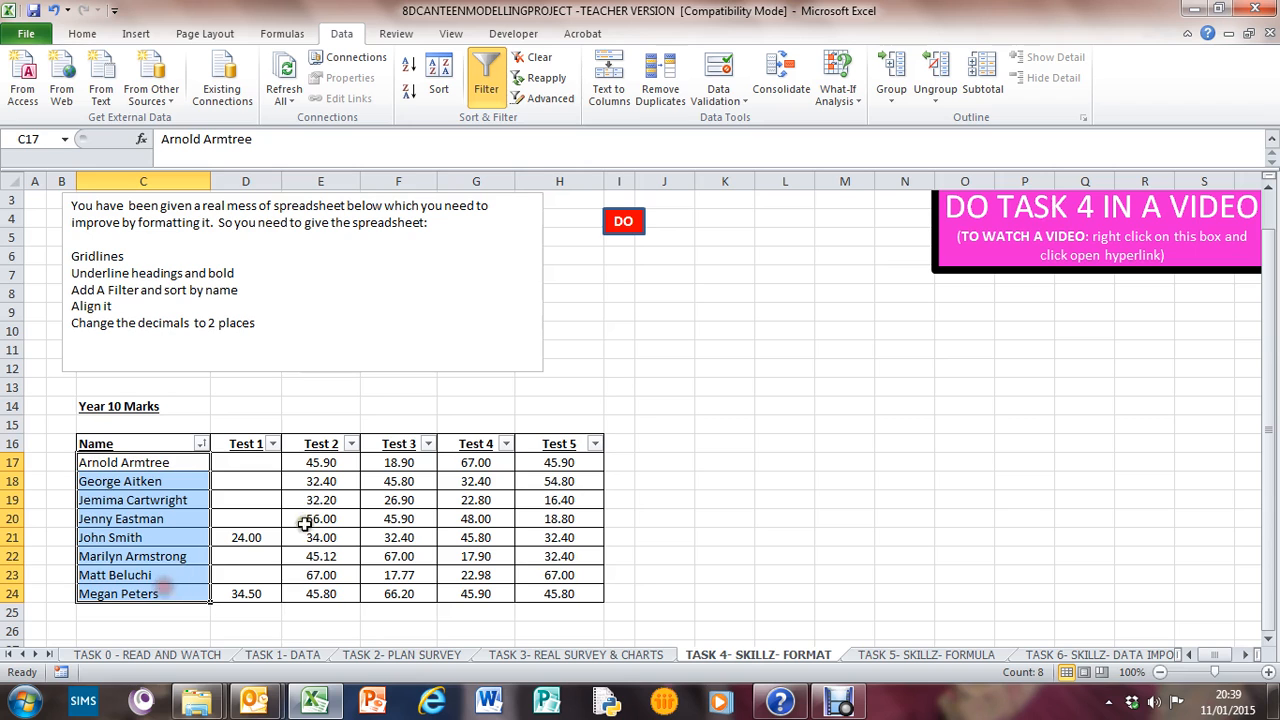
pyautogui.moveTo(240, 466); pyautogui.dragTo(535, 589)
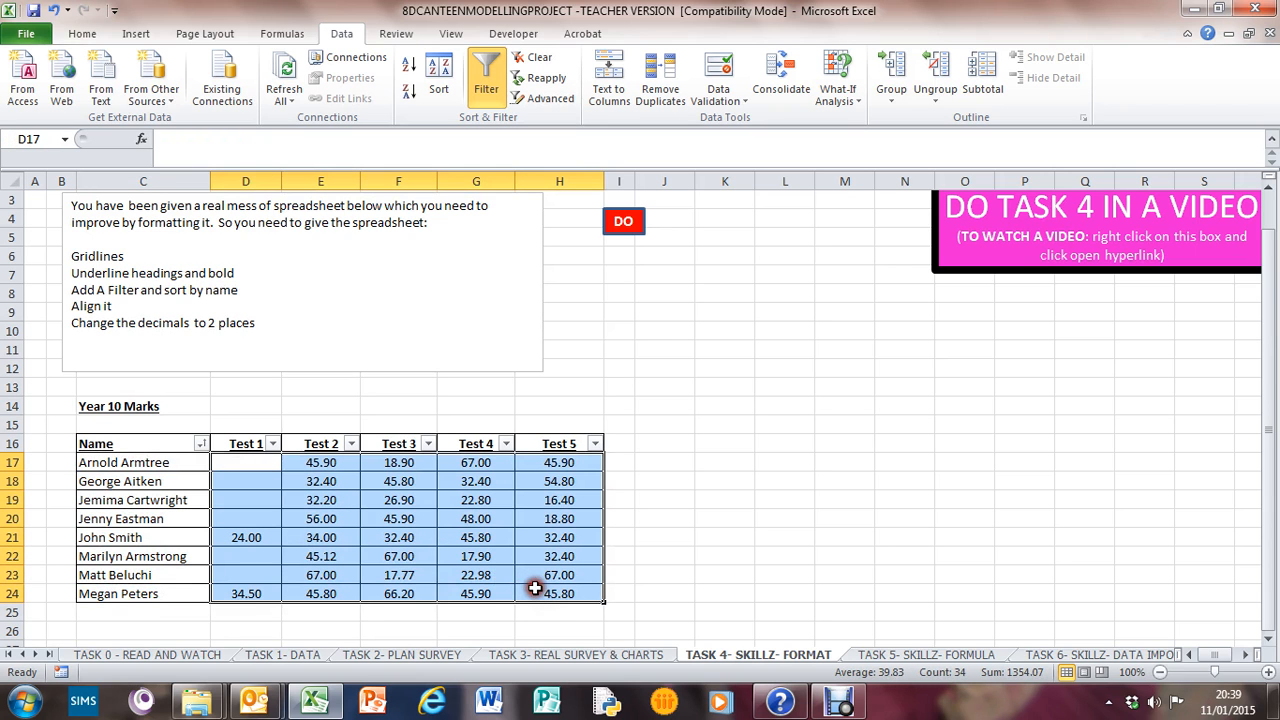
pyautogui.moveTo(118, 463); pyautogui.dragTo(533, 463)
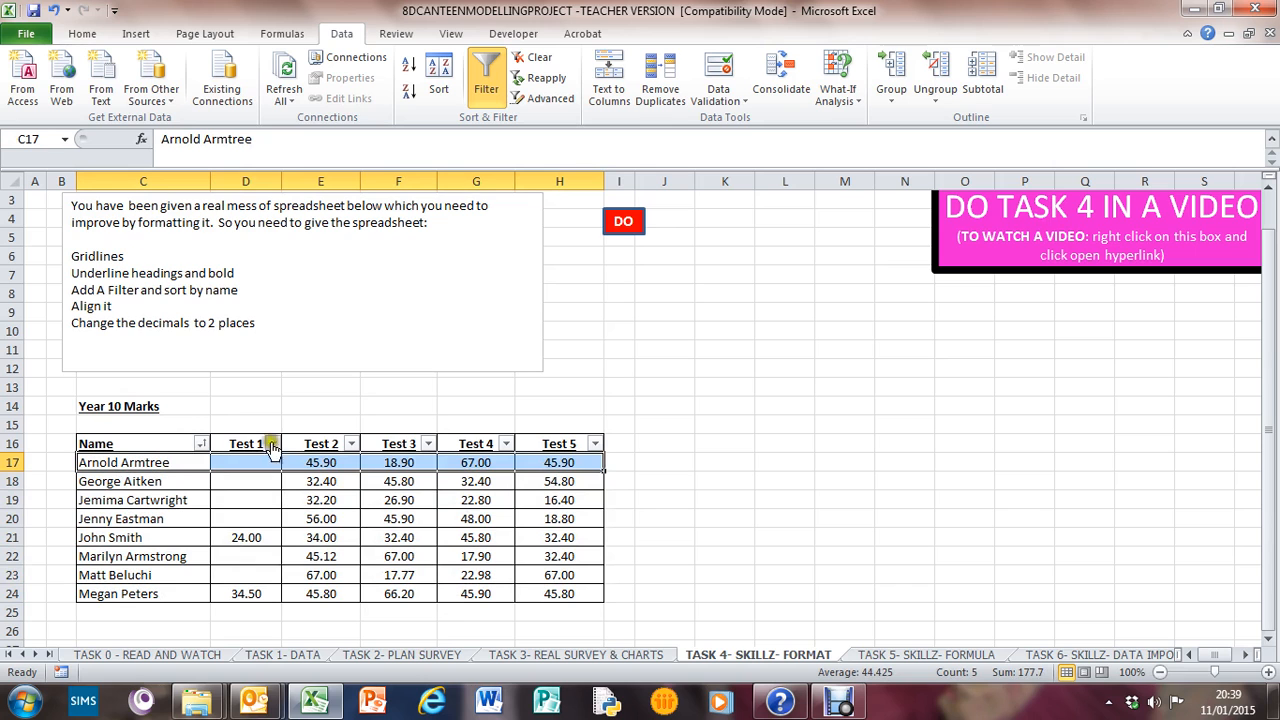
# Filter the Test 2 column to show only the pupils with marks of 56.00 and 67.00.
pyautogui.click(352, 443)
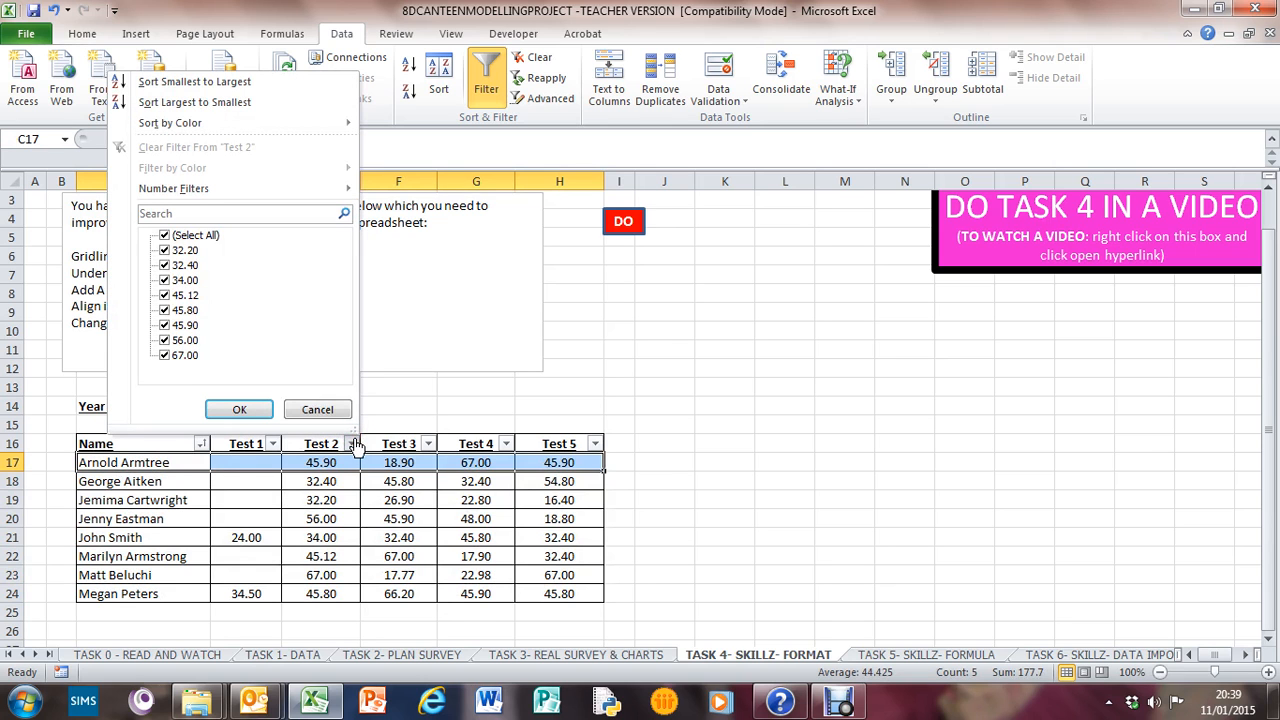
pyautogui.click(177, 236)
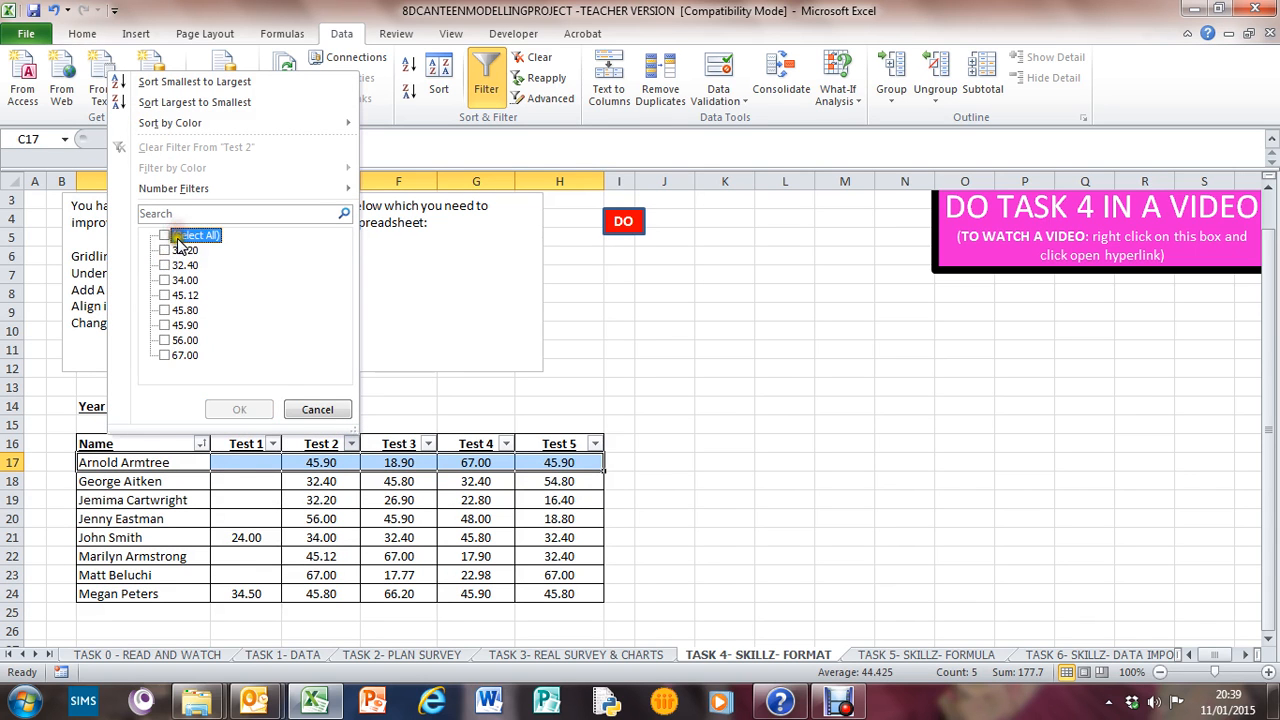
pyautogui.click(172, 341)
pyautogui.click(168, 355)
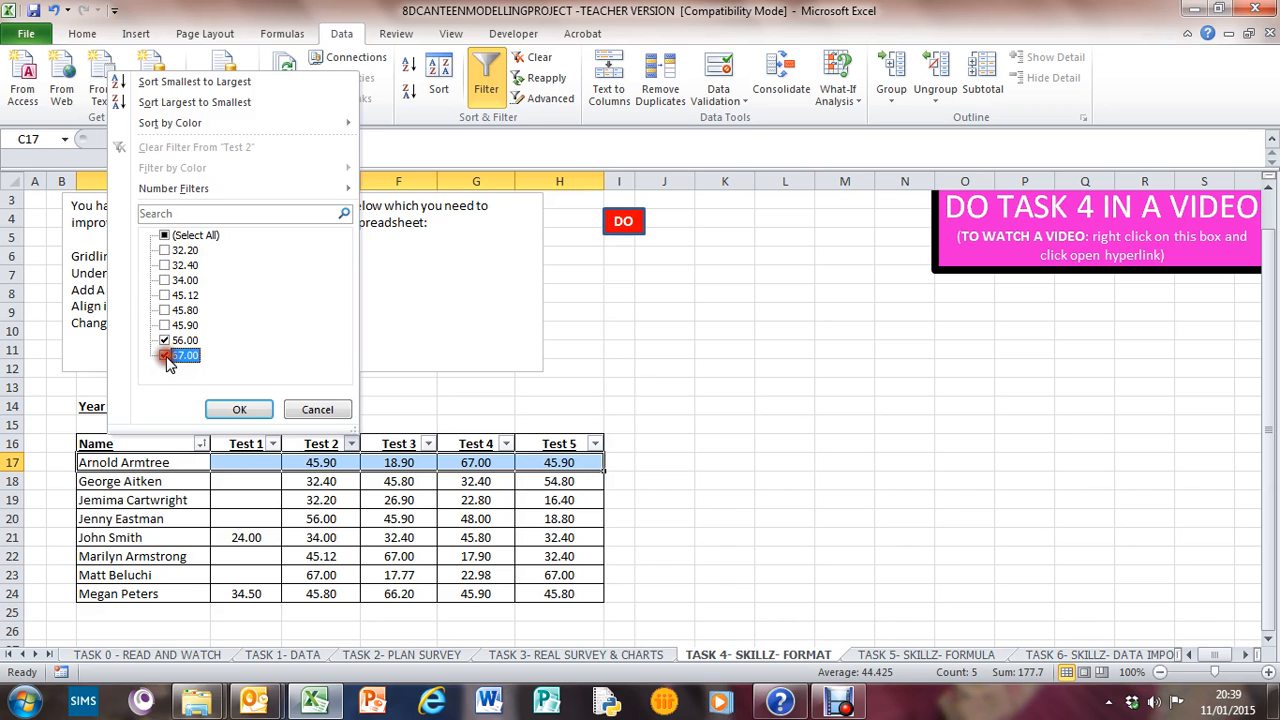
pyautogui.click(235, 411)
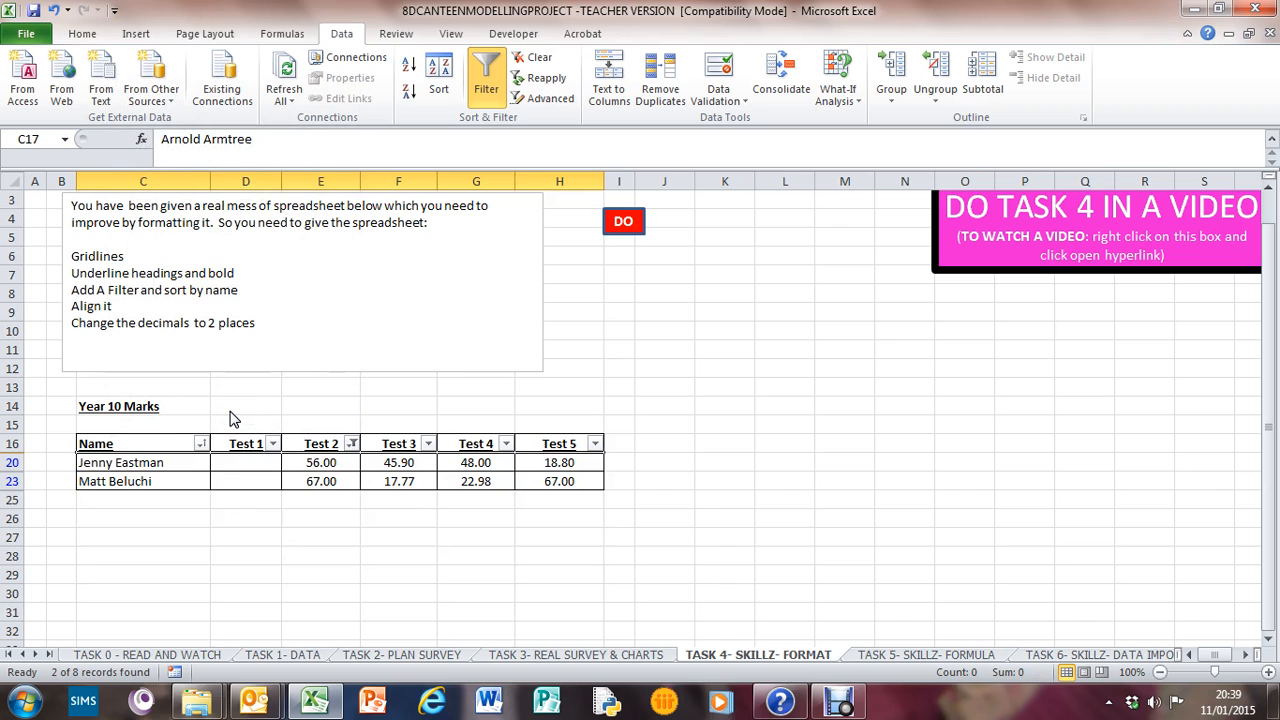
# Reselect all values in the Test 2 column's filter to show every pupil in the marks table.
pyautogui.click(352, 443)
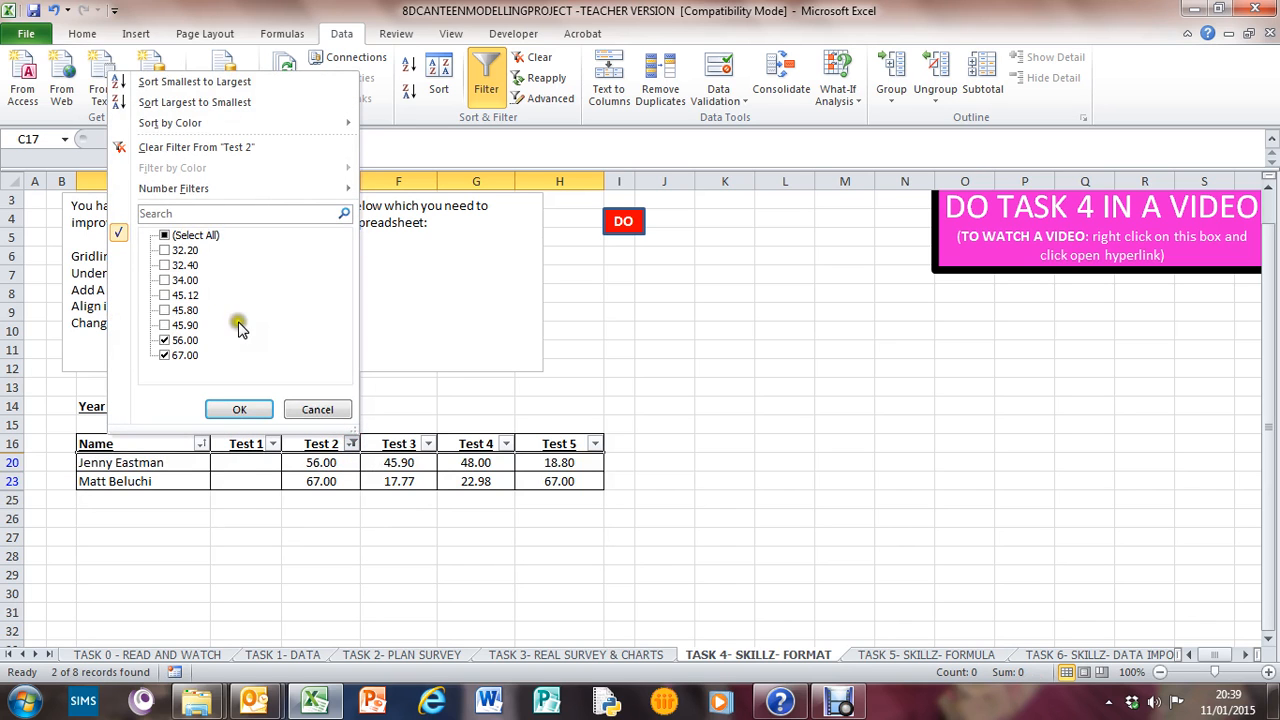
pyautogui.click(180, 236)
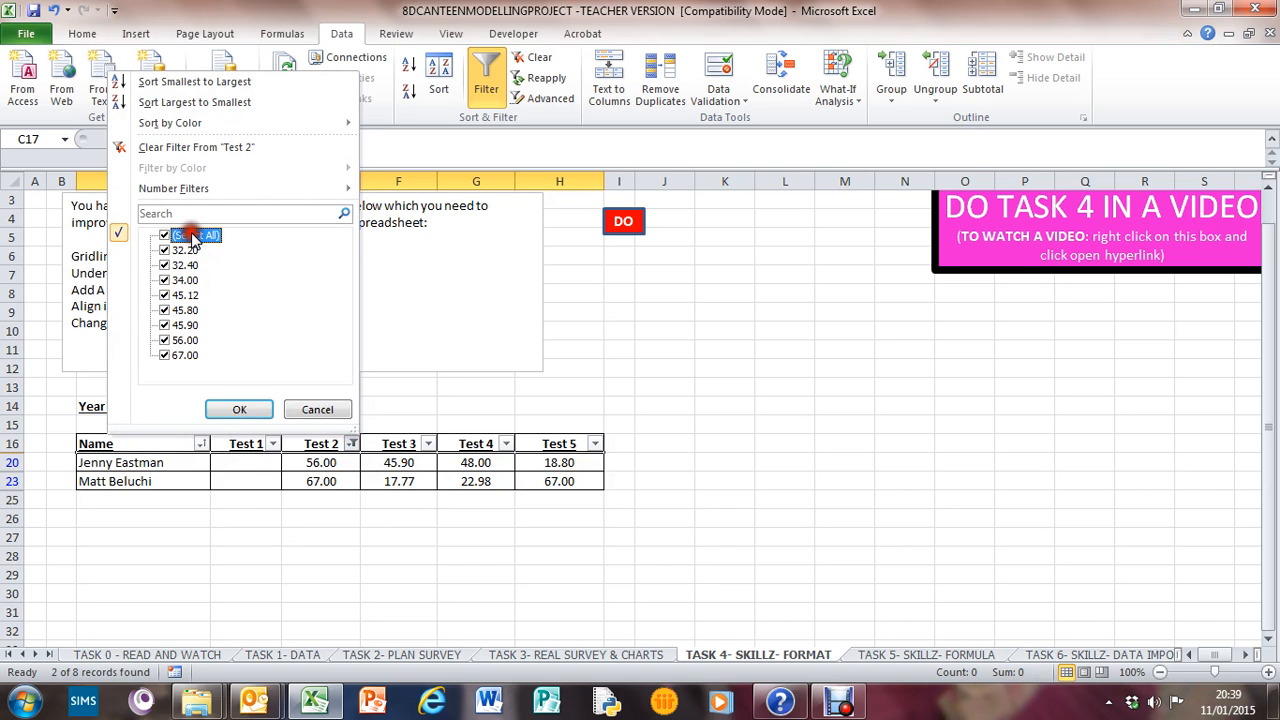
pyautogui.click(250, 410)
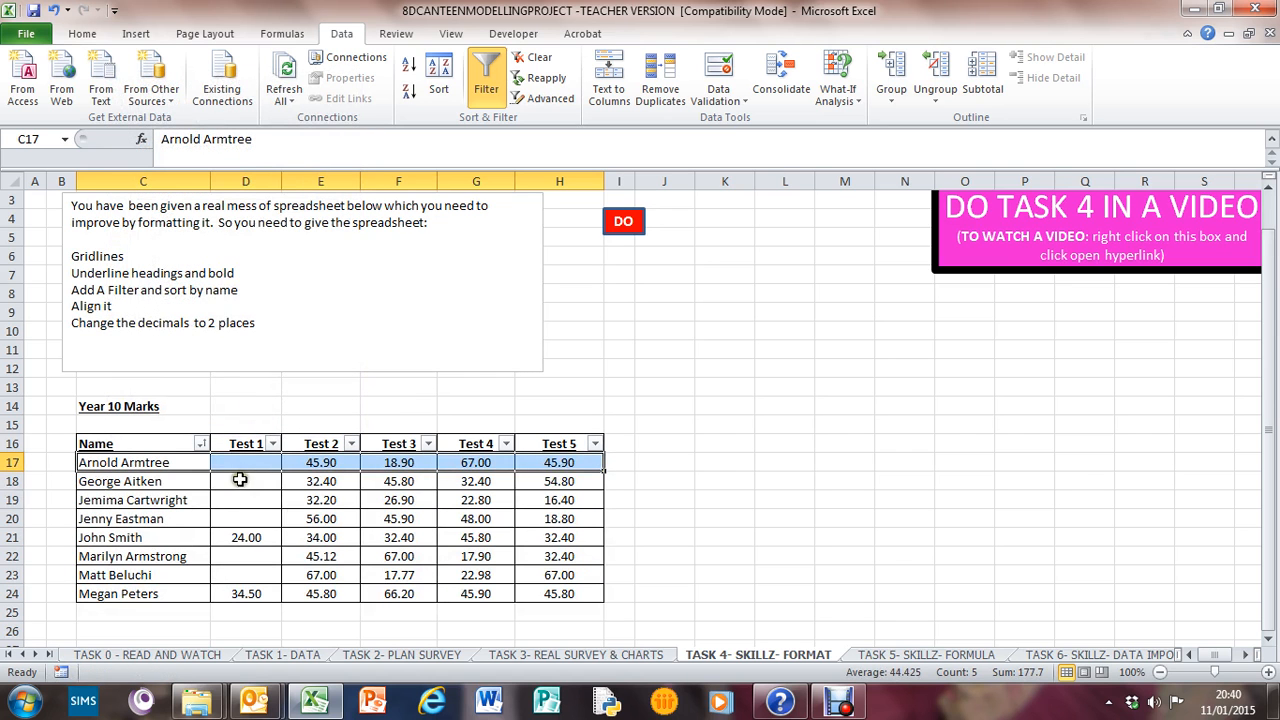
# Sort the marks table by the Name column from Z to A, and return it to A to Z order.
pyautogui.click(201, 443)
pyautogui.click(75, 104)
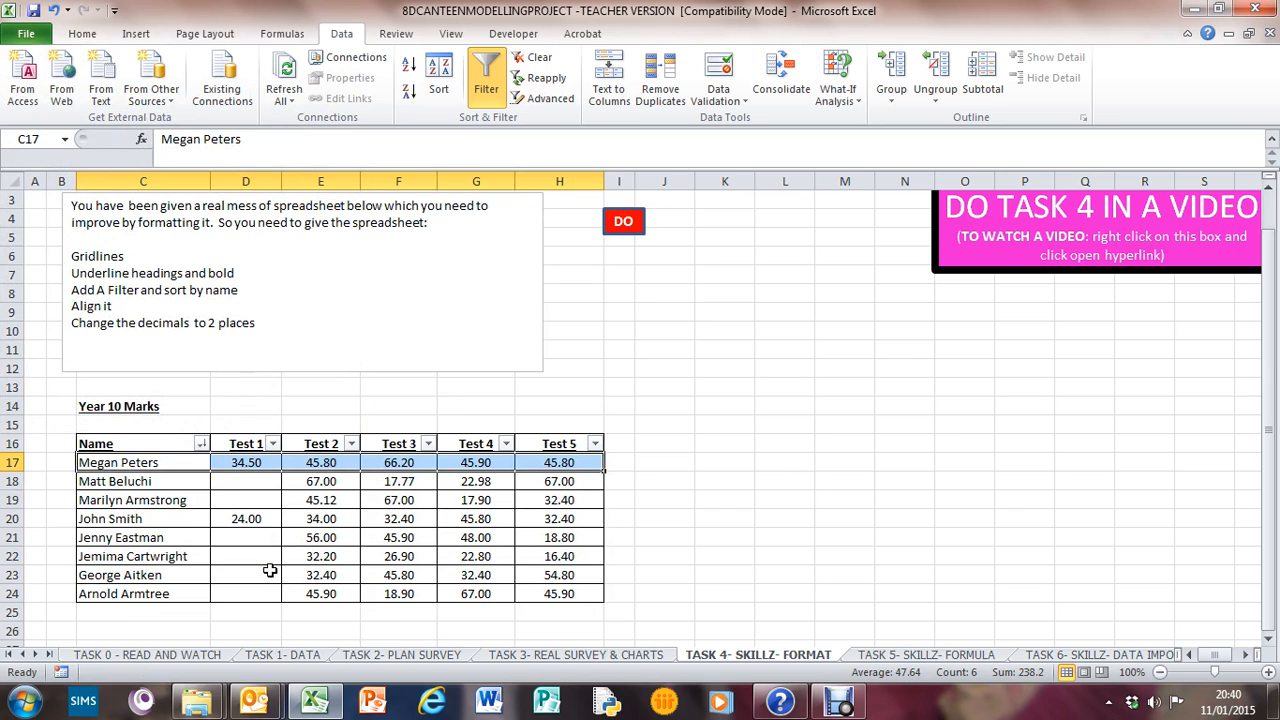
pyautogui.click(201, 443)
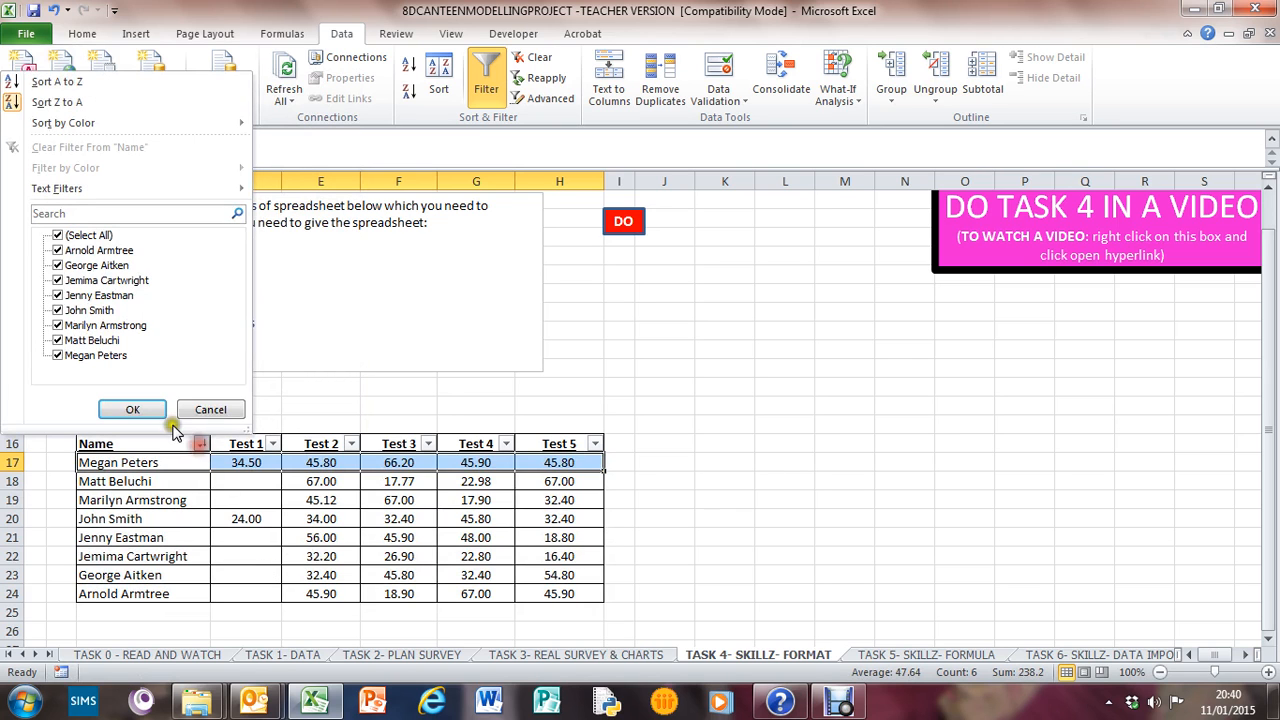
pyautogui.click(50, 82)
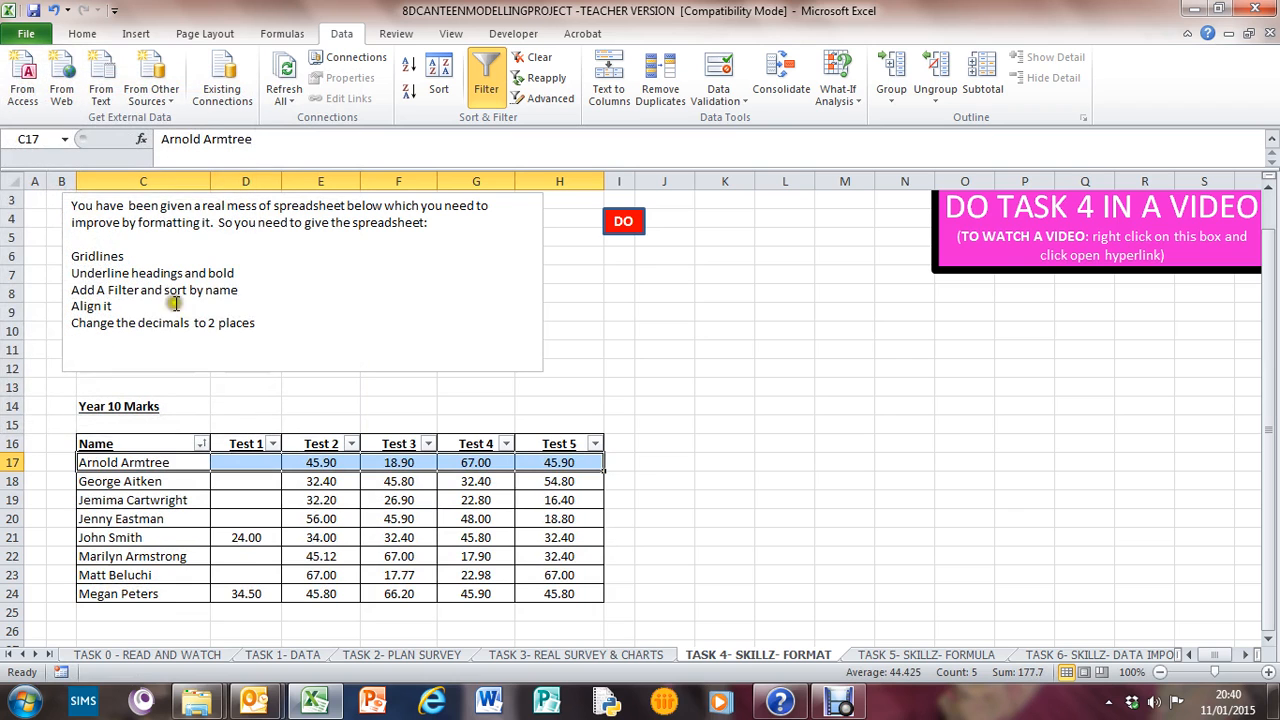